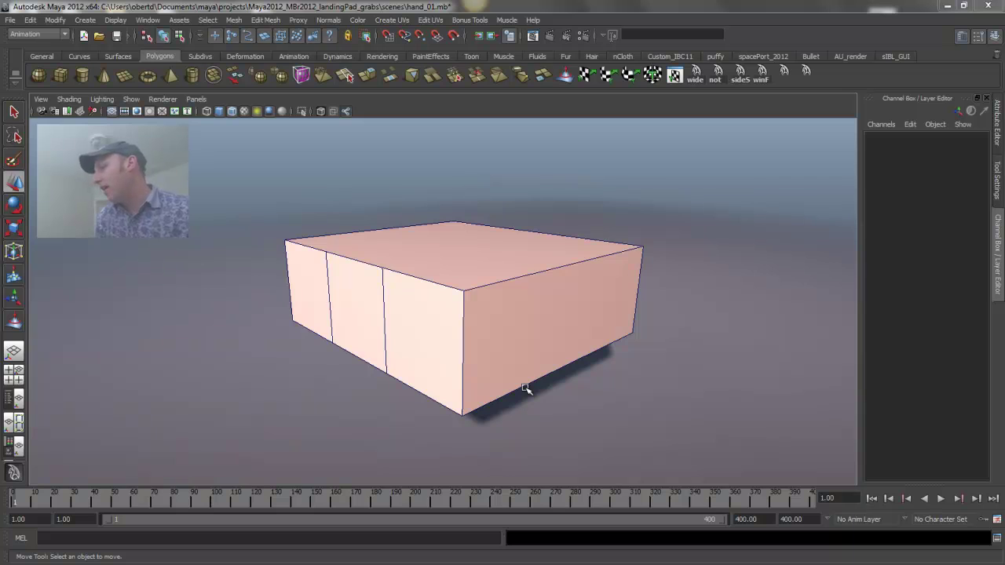
# Extrude the box's three narrow front faces outward by about 4.7 units and scale them uniformly to about 0.8.
pyautogui.keyDown('alt'); pyautogui.moveTo(462, 341); pyautogui.dragTo(444, 338, button='middle'); pyautogui.keyUp('alt')
pyautogui.keyDown('alt'); pyautogui.moveTo(444, 338); pyautogui.dragTo(448, 343); pyautogui.keyUp('alt')
pyautogui.keyDown('alt'); pyautogui.moveTo(531, 340); pyautogui.dragTo(440, 339, button='right'); pyautogui.keyUp('alt')
pyautogui.keyDown('alt'); pyautogui.moveTo(395, 322); pyautogui.dragTo(393, 325); pyautogui.keyUp('alt')
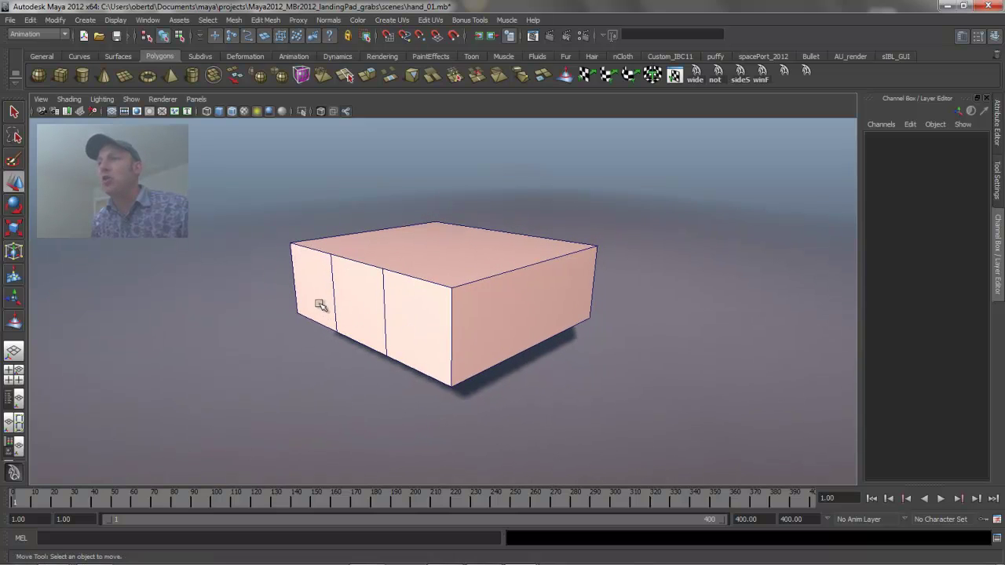
pyautogui.moveTo(315, 275); pyautogui.dragTo(315, 309, button='right')
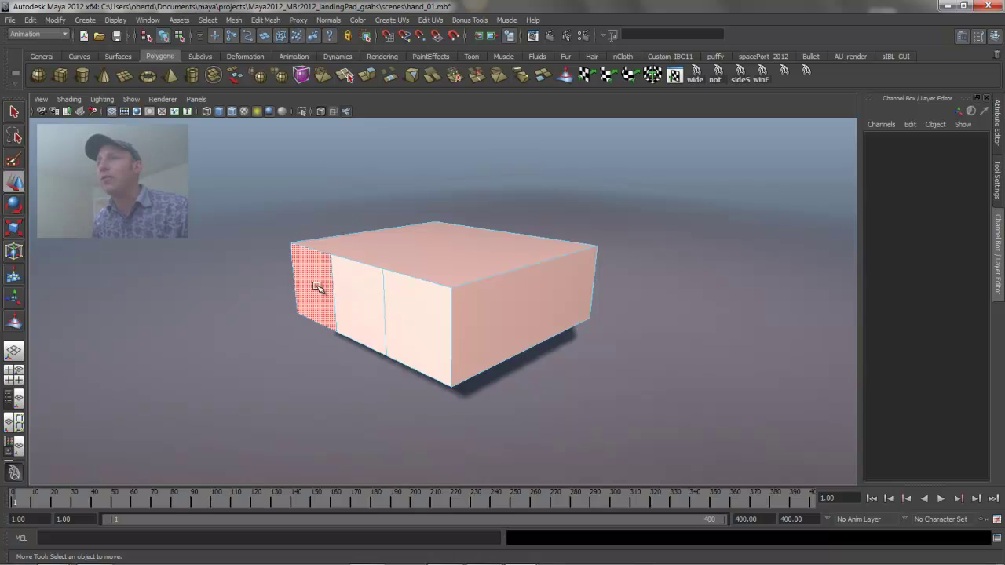
pyautogui.click(325, 288)
pyautogui.keyDown('shift'); pyautogui.click(416, 302); pyautogui.keyUp('shift')
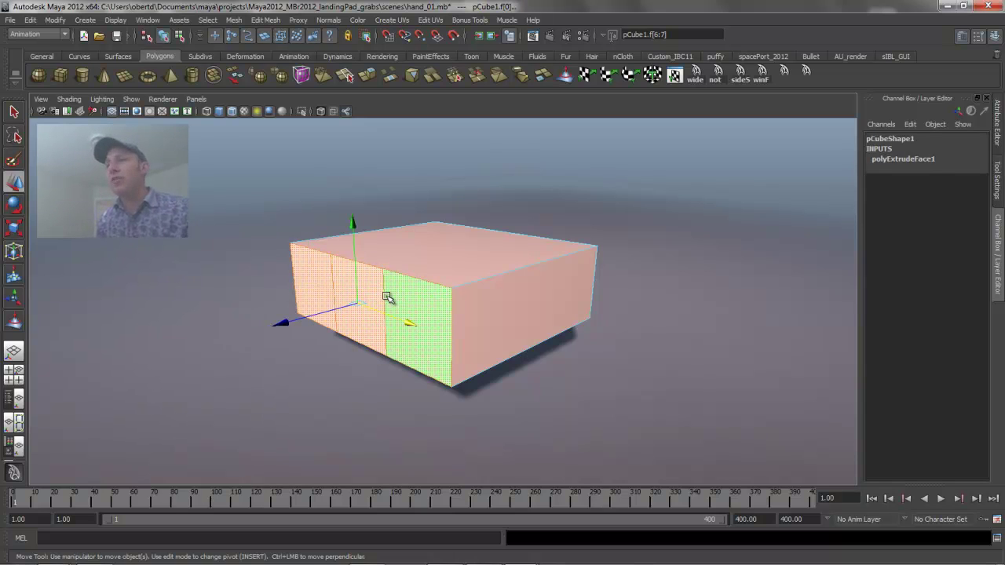
pyautogui.keyDown('shift'); pyautogui.rightClick(390, 294); pyautogui.keyUp('shift')
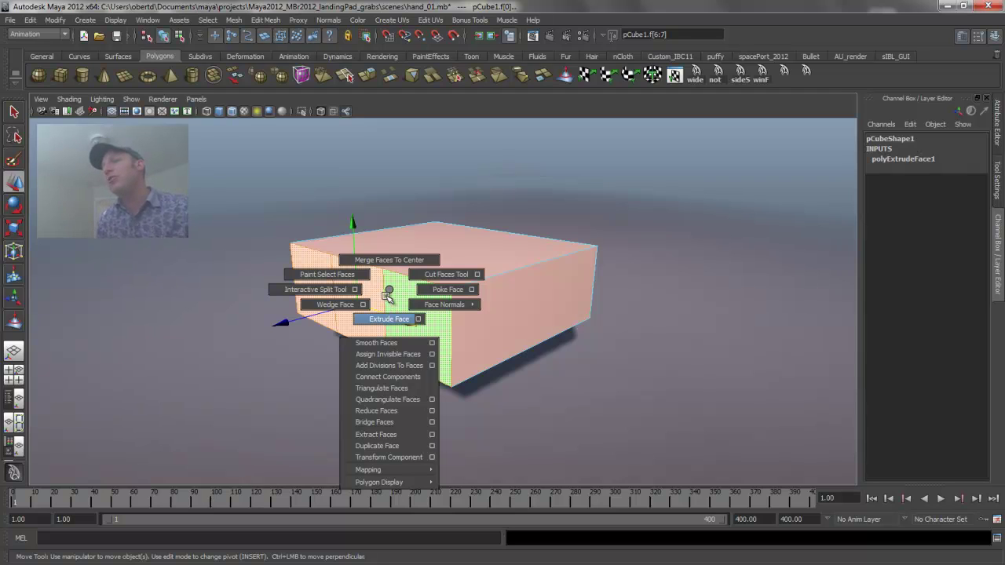
pyautogui.keyDown('shift'); pyautogui.moveTo(389, 295); pyautogui.dragTo(379, 319, button='right'); pyautogui.keyUp('shift')
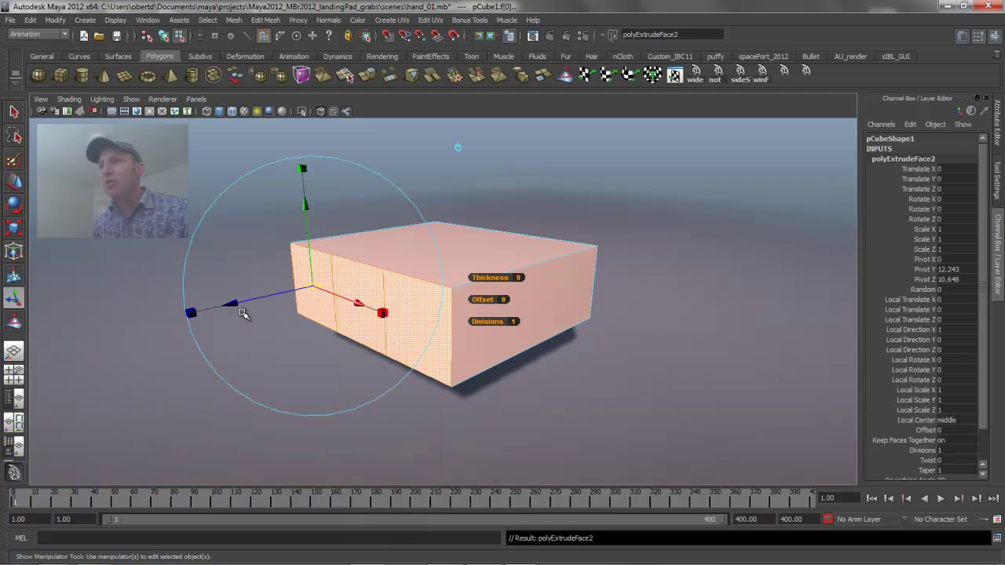
pyautogui.moveTo(243, 313); pyautogui.dragTo(191, 310)
pyautogui.click(252, 181)
pyautogui.moveTo(268, 297); pyautogui.dragTo(261, 298)
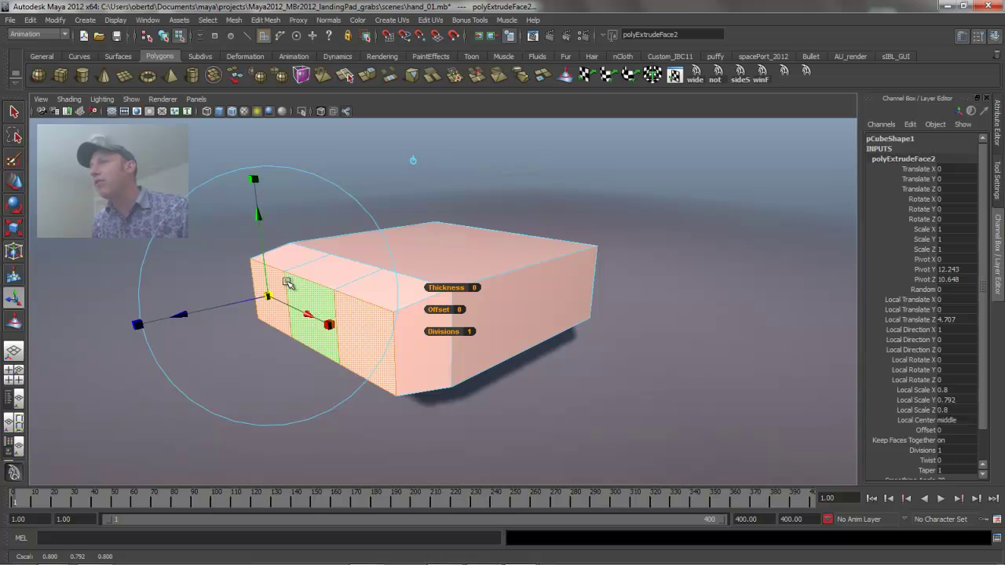
# Turn off Keep Faces Together for this extrusion so the three faces separate into individual fingers.
pyautogui.doubleClick(955, 440)
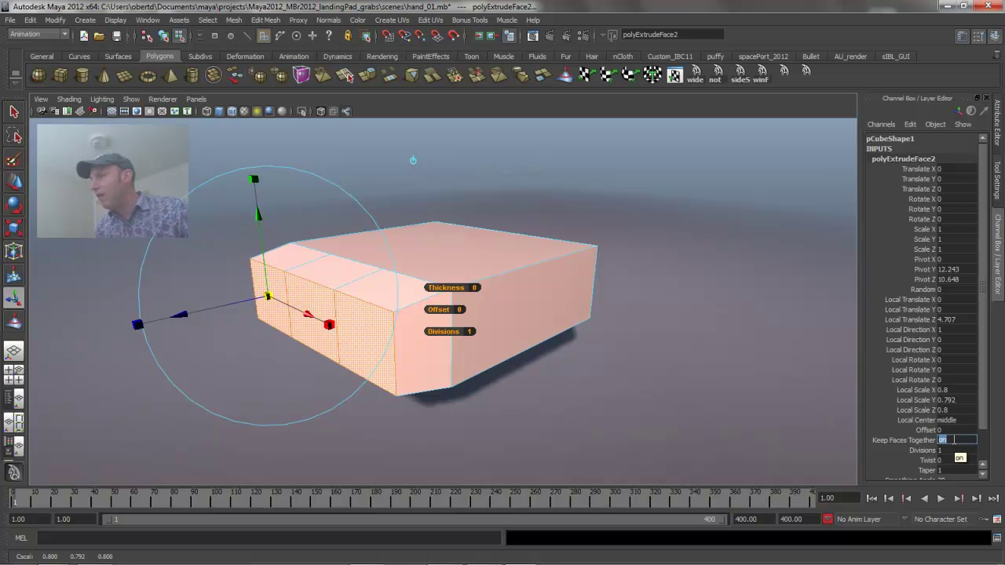
pyautogui.write('0')
pyautogui.press('Return')
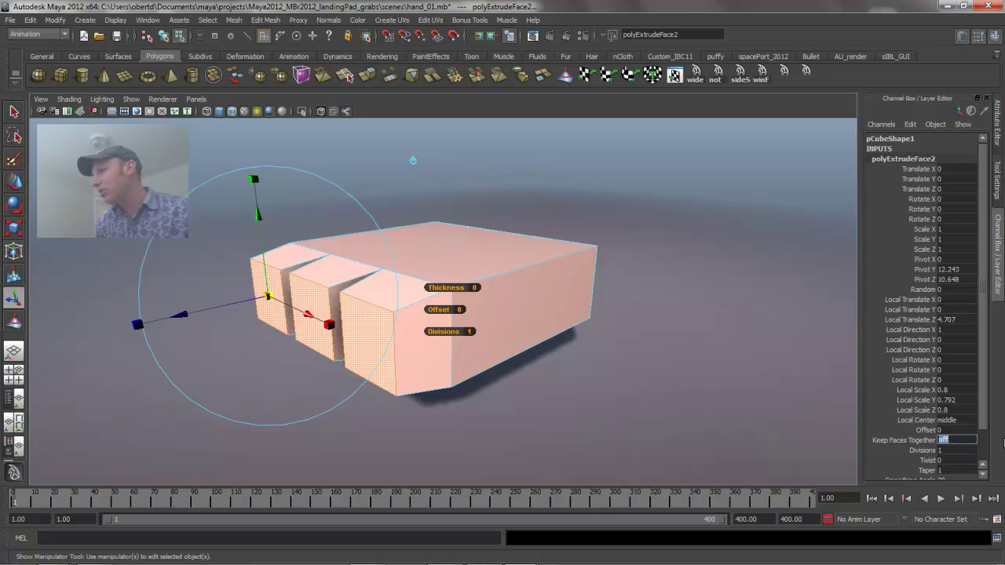
pyautogui.keyDown('alt'); pyautogui.moveTo(372, 334); pyautogui.dragTo(321, 332); pyautogui.keyUp('alt')
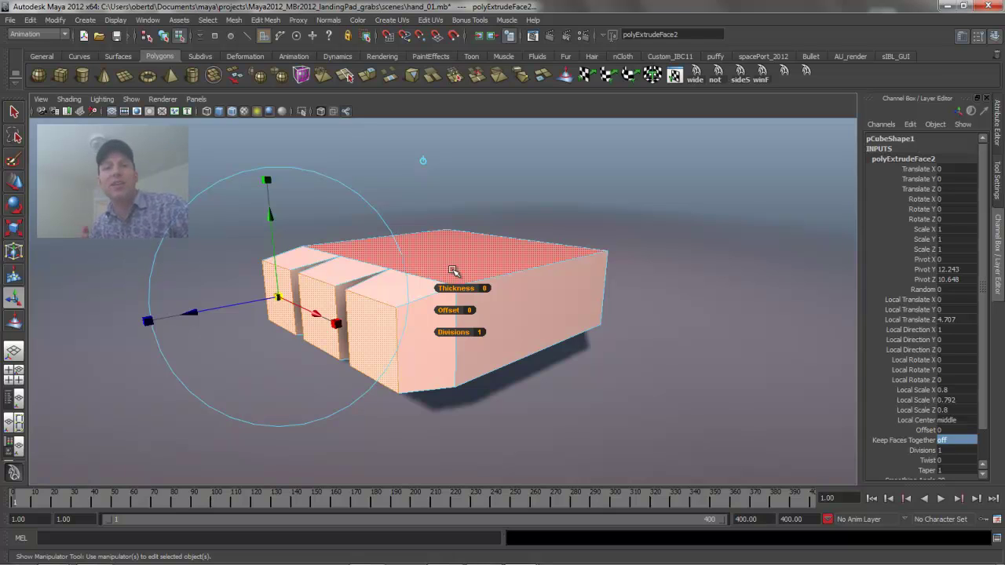
# Extrude the three finger end faces forward twice in short segments of about 1.36 and 1.32 units.
pyautogui.press('g')
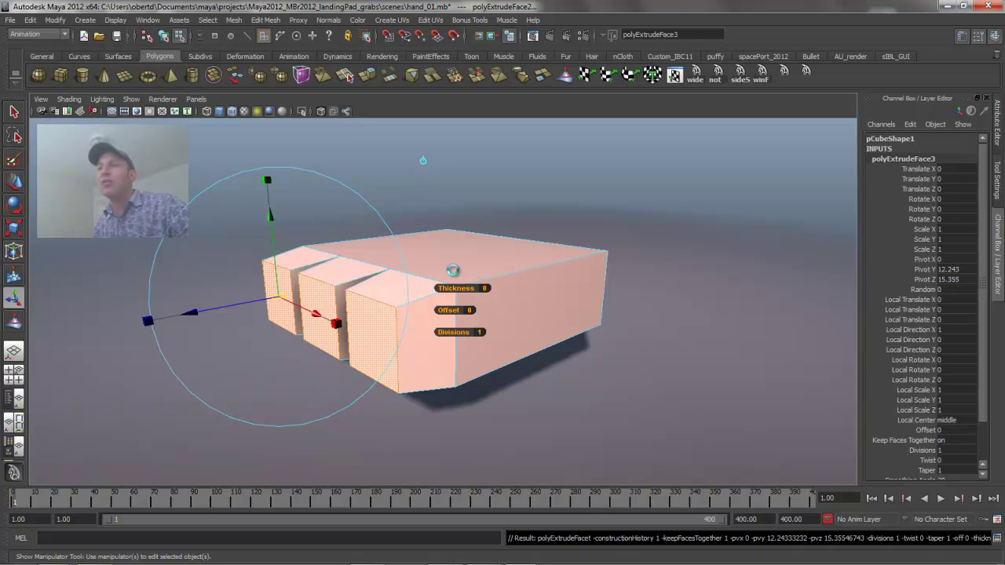
pyautogui.moveTo(191, 314); pyautogui.dragTo(175, 314)
pyautogui.moveTo(252, 183); pyautogui.dragTo(250, 177)
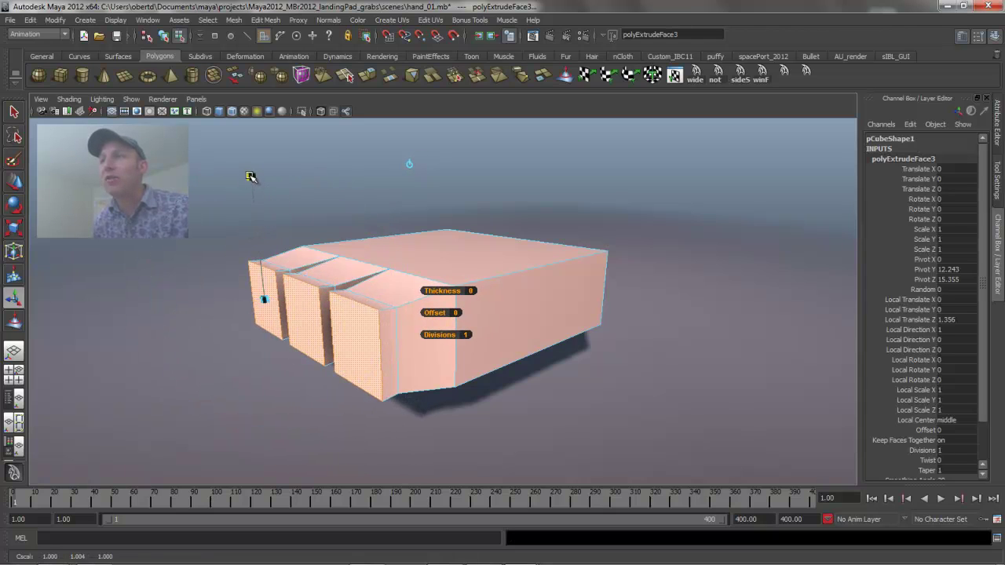
pyautogui.press('g')
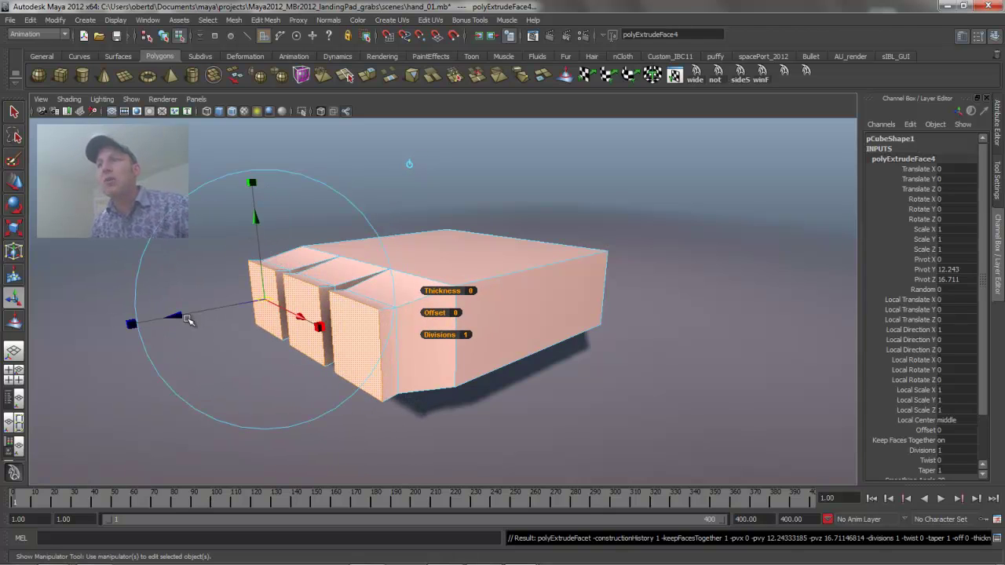
pyautogui.moveTo(168, 317); pyautogui.dragTo(153, 316)
pyautogui.moveTo(241, 186); pyautogui.dragTo(238, 194)
# Extrude the finger end faces again by about 7.9 units and scale them up uniformly to about 1.43.
pyautogui.hotkey('ctrl', 'e')
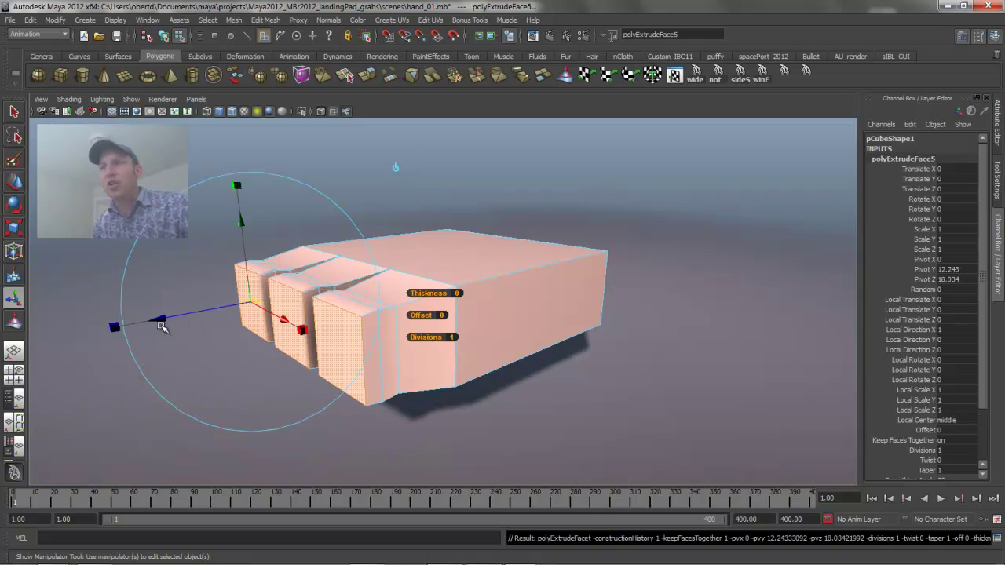
pyautogui.moveTo(162, 321); pyautogui.dragTo(66, 336)
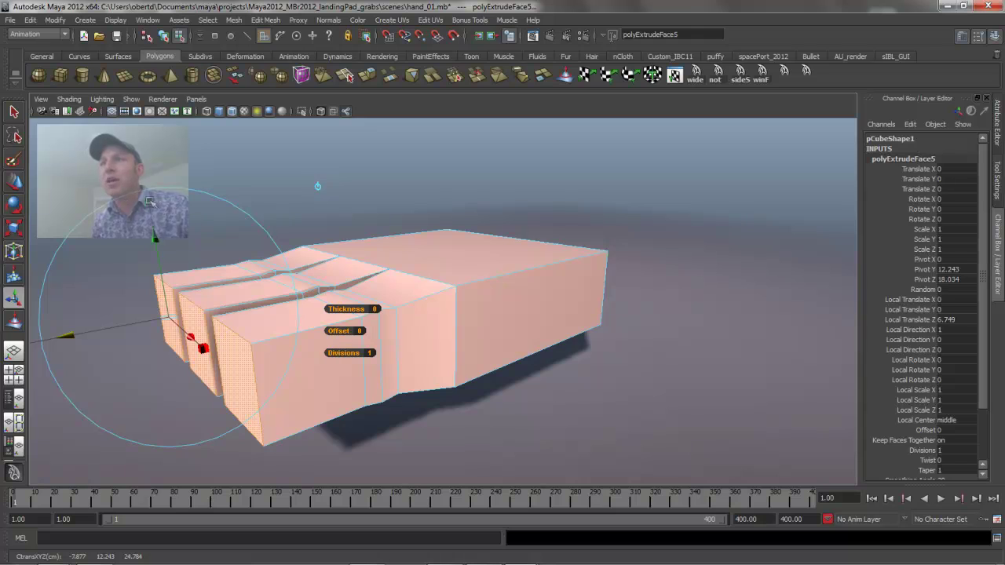
pyautogui.moveTo(181, 323)
pyautogui.mouseDown()
pyautogui.moveTo(200, 322)
pyautogui.moveTo(179, 324)
pyautogui.mouseUp()
pyautogui.moveTo(69, 334); pyautogui.dragTo(53, 339)
# Return to object mode, smooth the whole hand mesh with 2 divisions, and deselect it.
pyautogui.keyDown('alt'); pyautogui.moveTo(433, 303); pyautogui.dragTo(442, 296); pyautogui.keyUp('alt')
pyautogui.keyDown('alt'); pyautogui.moveTo(442, 296); pyautogui.dragTo(464, 281, button='middle'); pyautogui.keyUp('alt')
pyautogui.moveTo(464, 280); pyautogui.dragTo(547, 195, button='right')
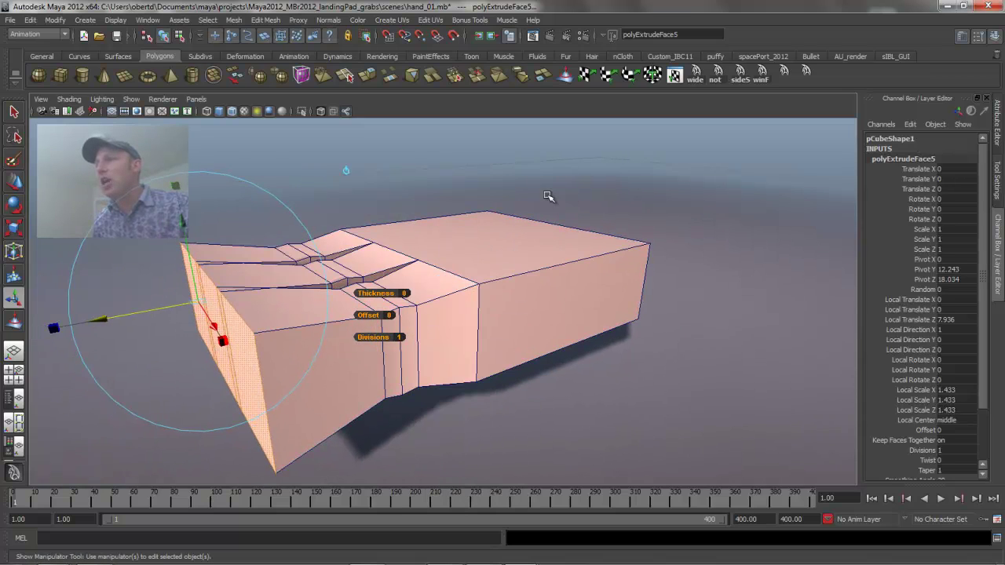
pyautogui.click(498, 251)
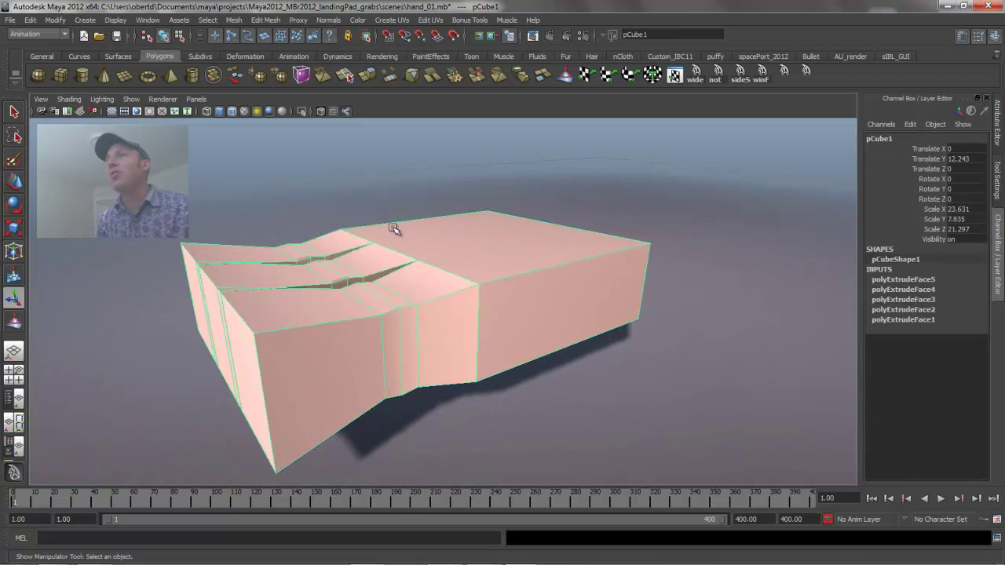
pyautogui.click(282, 80)
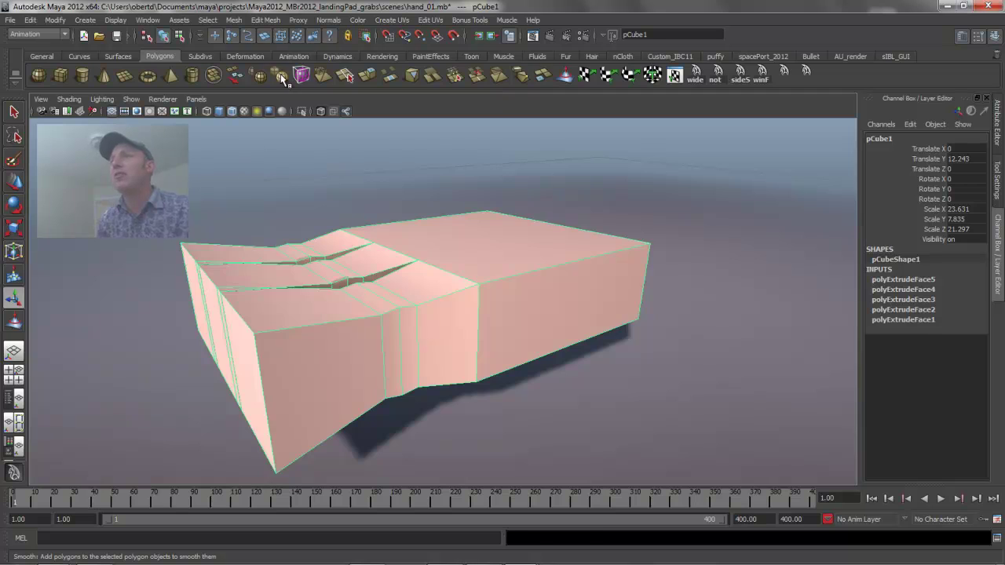
pyautogui.click(930, 278)
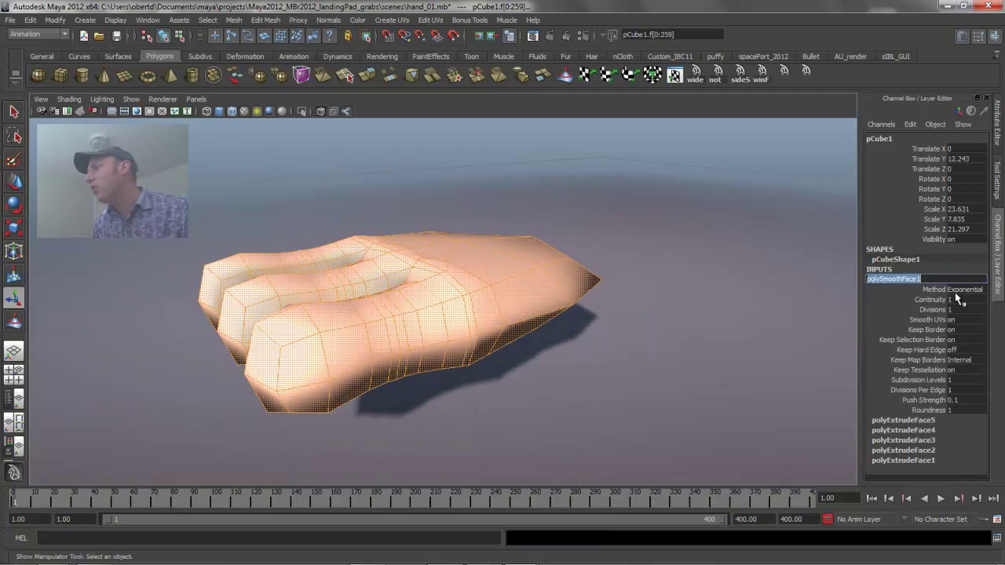
pyautogui.doubleClick(967, 309)
pyautogui.press('Return')
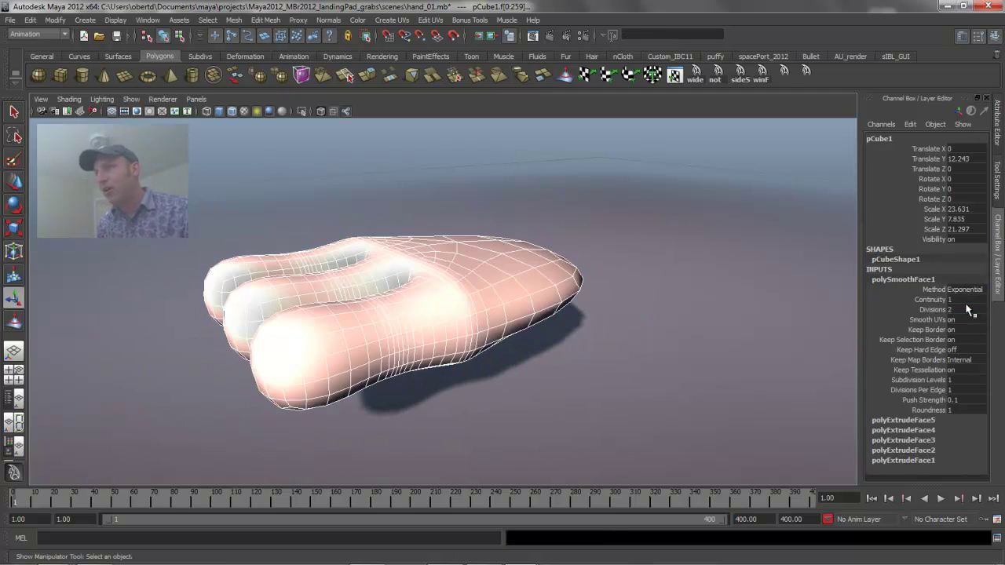
pyautogui.keyDown('alt'); pyautogui.moveTo(348, 287); pyautogui.dragTo(318, 276); pyautogui.keyUp('alt')
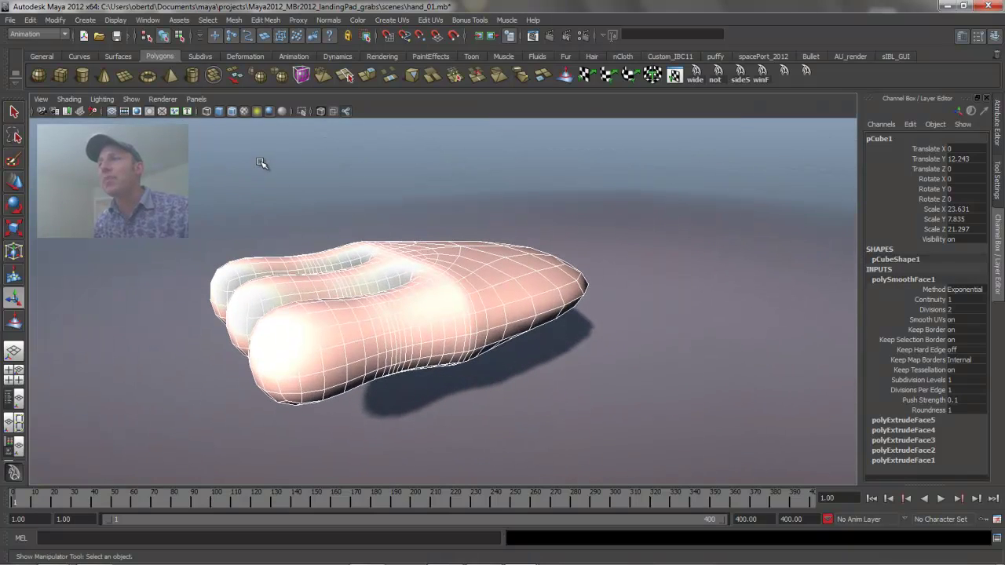
pyautogui.click(262, 163)
pyautogui.keyDown('alt'); pyautogui.moveTo(407, 222); pyautogui.dragTo(437, 227, button='middle'); pyautogui.keyUp('alt')
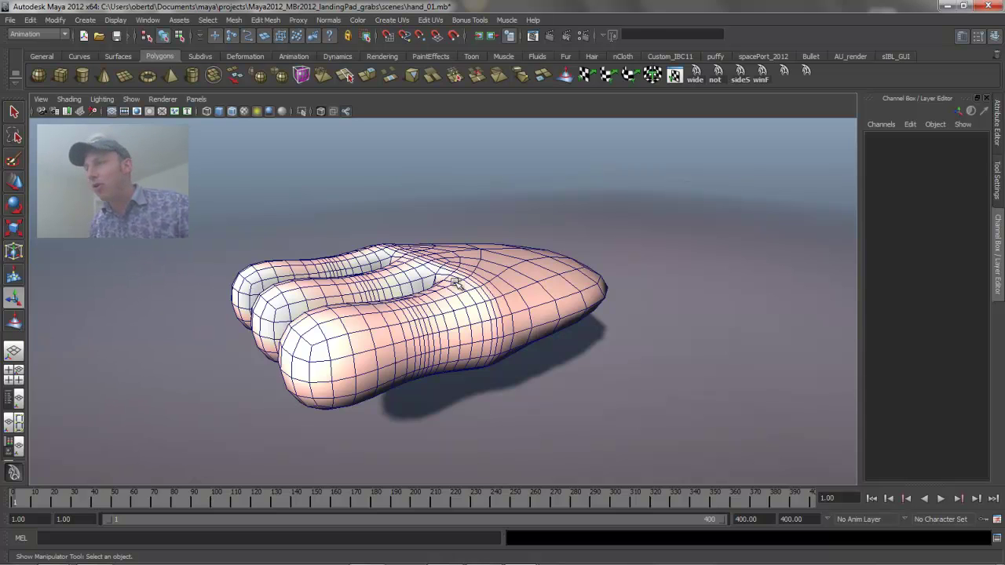
# Sculpt a crease across the middle of the nearest finger using the Sculpt Geometry Tool with a small brush.
pyautogui.click(495, 292)
pyautogui.keyDown('alt'); pyautogui.moveTo(520, 285); pyautogui.dragTo(494, 281); pyautogui.keyUp('alt')
pyautogui.press('y')
pyautogui.keyDown('alt'); pyautogui.moveTo(482, 284); pyautogui.dragTo(500, 283, button='right'); pyautogui.keyUp('alt')
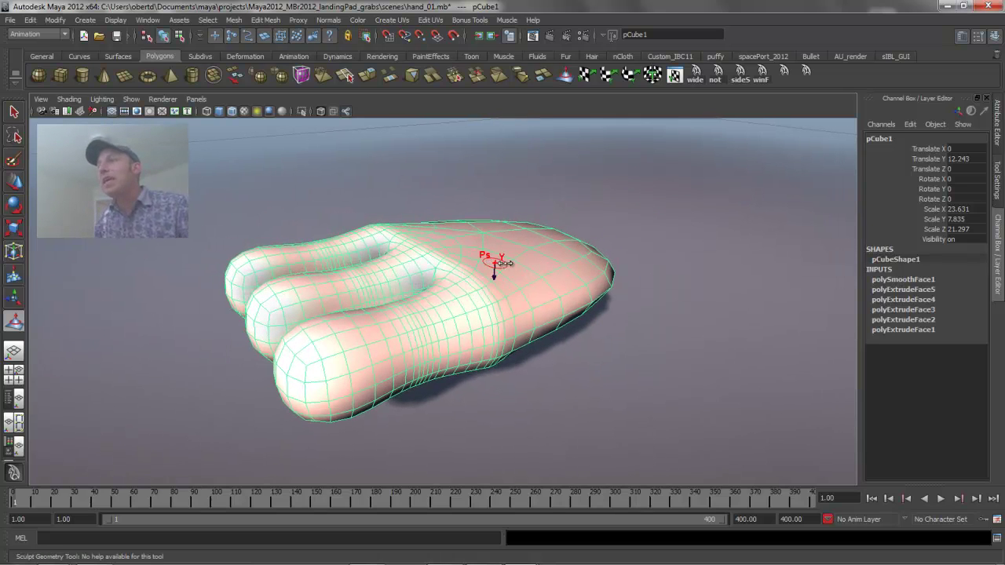
pyautogui.moveTo(495, 265)
pyautogui.mouseDown()
pyautogui.moveTo(541, 272)
pyautogui.moveTo(512, 271)
pyautogui.mouseUp()
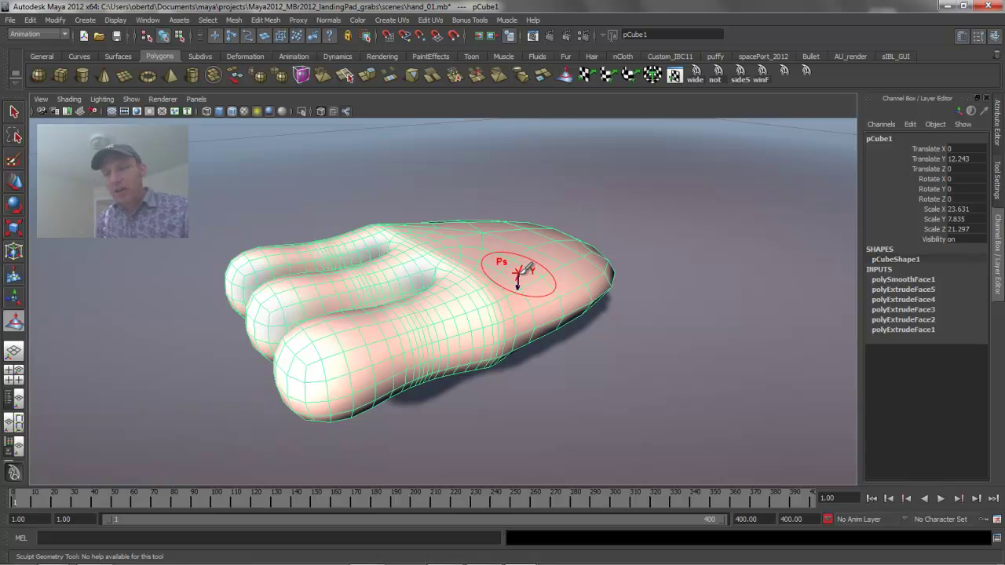
pyautogui.press('ctrl')
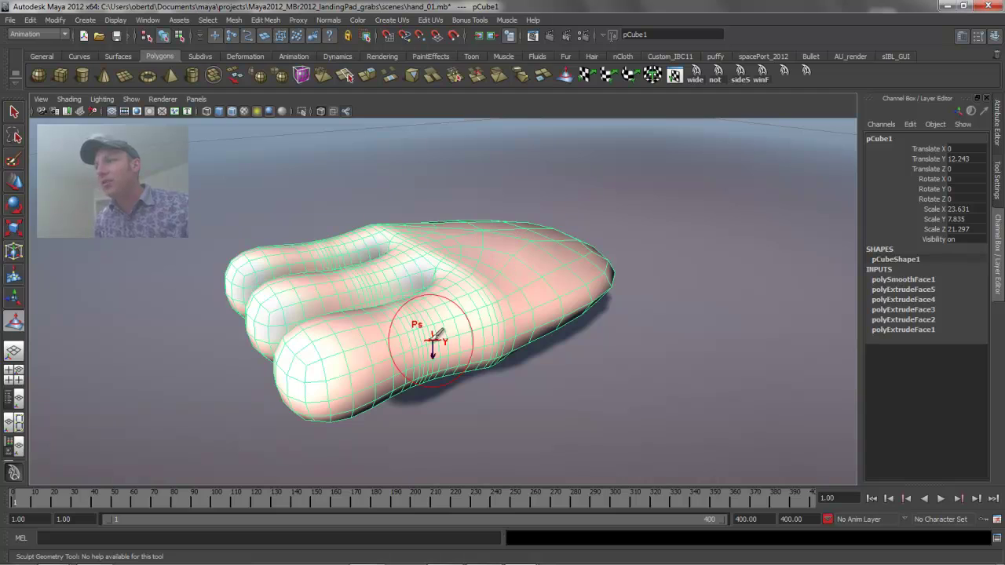
pyautogui.press('b')
pyautogui.moveTo(425, 327)
pyautogui.mouseDown()
pyautogui.moveTo(401, 327)
pyautogui.moveTo(420, 314)
pyautogui.moveTo(405, 298)
pyautogui.moveTo(410, 311)
pyautogui.moveTo(396, 320)
pyautogui.moveTo(399, 305)
pyautogui.moveTo(410, 318)
pyautogui.moveTo(409, 297)
pyautogui.moveTo(399, 298)
pyautogui.moveTo(417, 298)
pyautogui.moveTo(414, 332)
pyautogui.mouseUp()
pyautogui.press('ctrl')
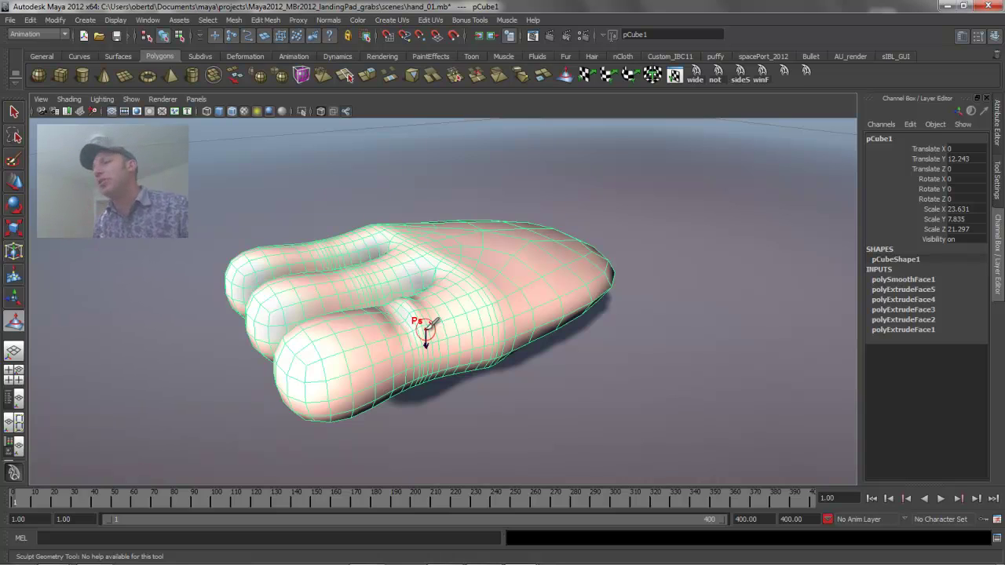
# Switch to face selection with the Move Tool and select a small patch of faces on the nearest fingertip.
pyautogui.moveTo(419, 328)
pyautogui.keyDown('alt'); pyautogui.mouseDown()
pyautogui.moveTo(426, 317)
pyautogui.moveTo(448, 321)
pyautogui.moveTo(409, 318)
pyautogui.moveTo(366, 341)
pyautogui.moveTo(399, 330)
pyautogui.moveTo(418, 369)
pyautogui.moveTo(434, 358)
pyautogui.mouseUp(); pyautogui.keyUp('alt')
pyautogui.press('w')
pyautogui.moveTo(410, 325)
pyautogui.mouseDown(button='right')
pyautogui.moveTo(412, 360)
pyautogui.moveTo(364, 339)
pyautogui.moveTo(411, 350)
pyautogui.moveTo(405, 359)
pyautogui.mouseUp(button='right')
pyautogui.click(416, 379)
pyautogui.click(402, 364)
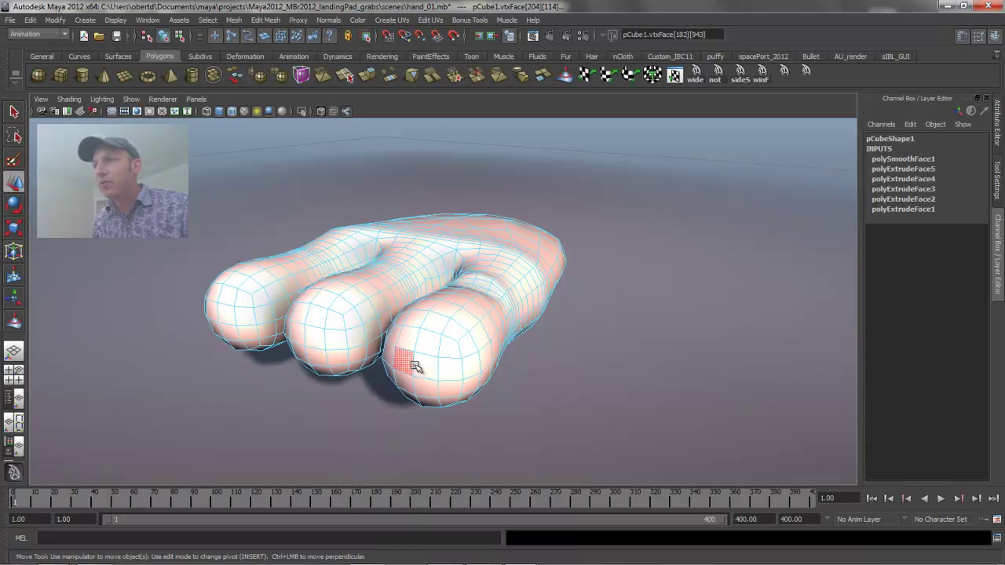
pyautogui.click(415, 366)
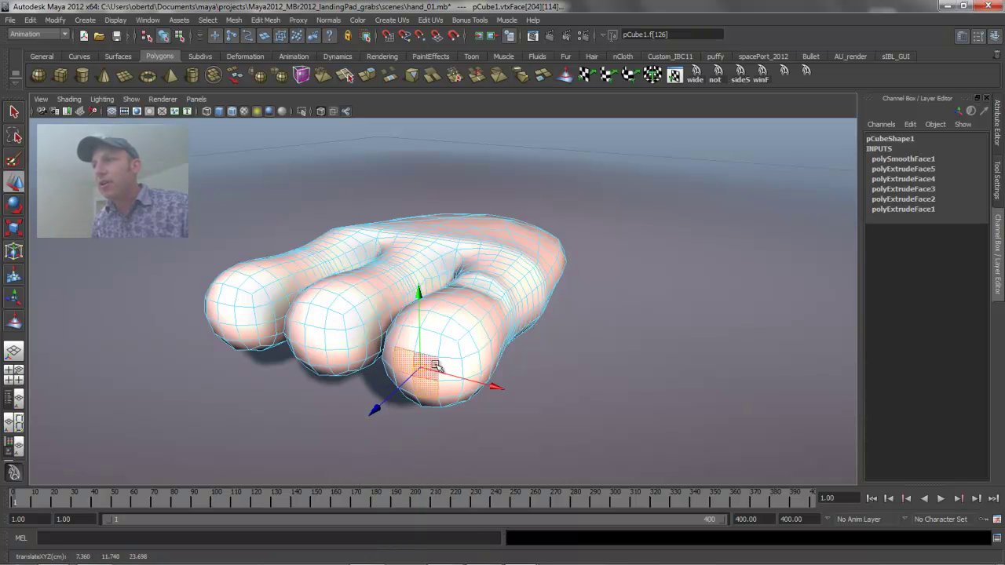
pyautogui.keyDown('alt'); pyautogui.moveTo(426, 354); pyautogui.dragTo(395, 381); pyautogui.keyUp('alt')
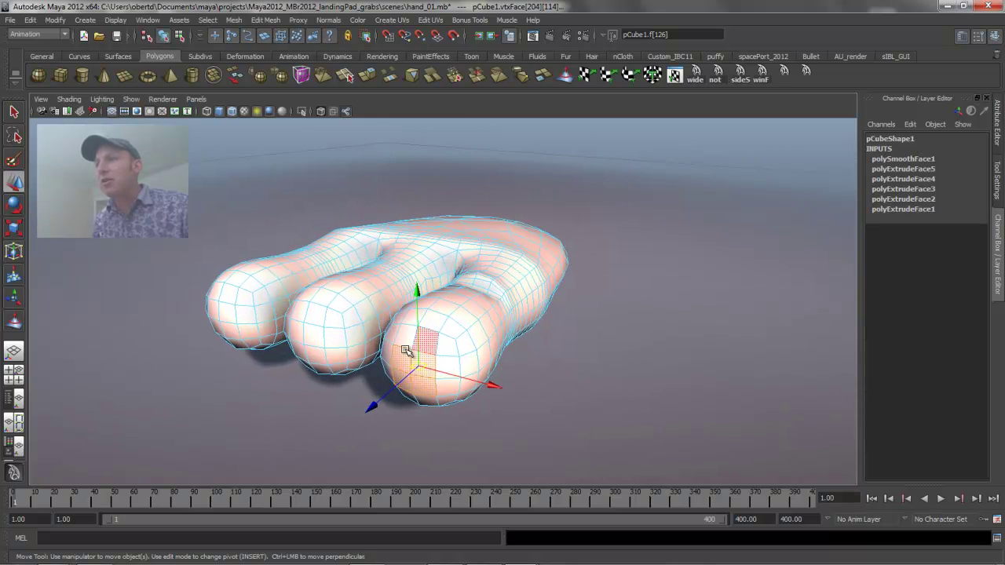
# Grow the face selection repeatedly until it covers the whole nearest finger down to its base.
pyautogui.keyDown('ctrl'); pyautogui.moveTo(405, 350); pyautogui.dragTo(474, 319, button='right'); pyautogui.keyUp('ctrl')
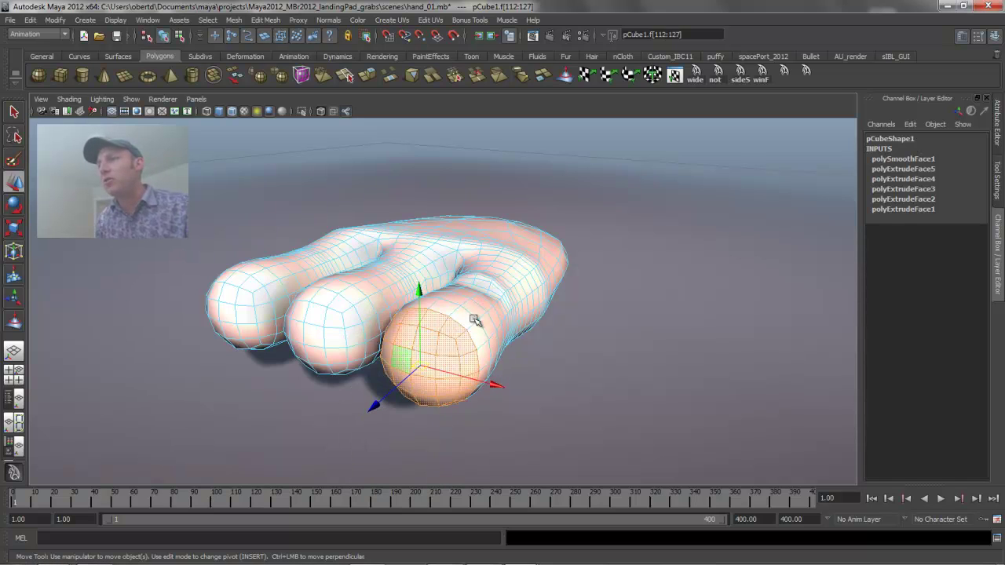
pyautogui.keyDown('ctrl'); pyautogui.moveTo(404, 356); pyautogui.dragTo(499, 307, button='right'); pyautogui.keyUp('ctrl')
pyautogui.press('g')
pyautogui.press('g')
pyautogui.press('g')
pyautogui.press('g')
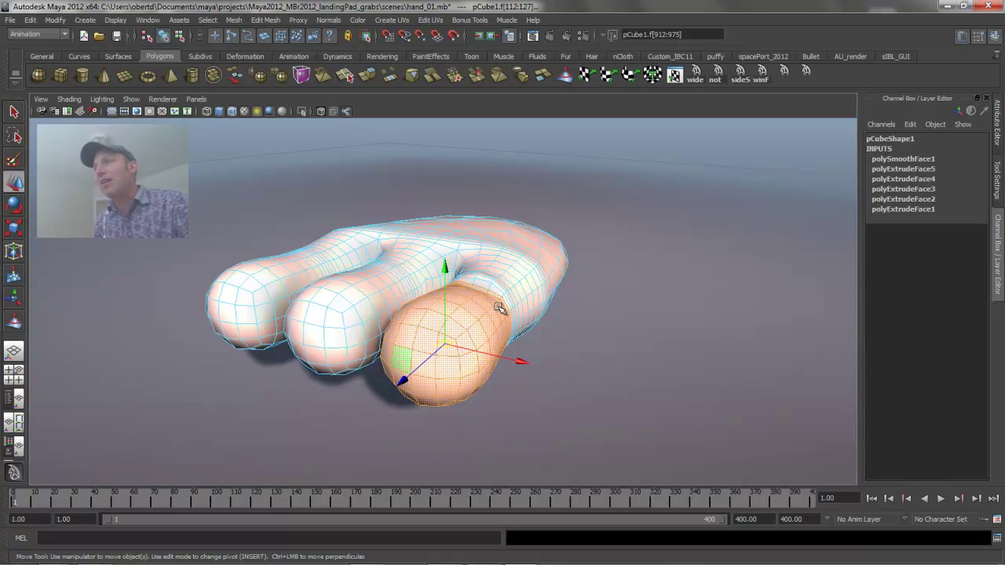
pyautogui.keyDown('alt'); pyautogui.moveTo(496, 310); pyautogui.dragTo(448, 322); pyautogui.keyUp('alt')
pyautogui.press('g')
pyautogui.press('g')
pyautogui.press('g')
pyautogui.press('g')
pyautogui.press('g')
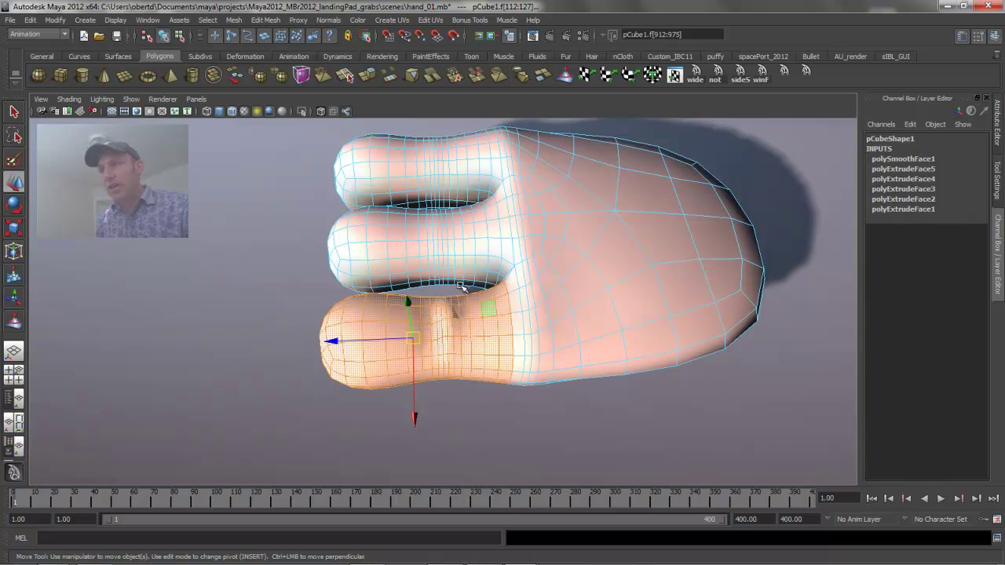
# Activate the Rotate Tool and move its pivot from the finger's middle to the knuckle where it joins the palm.
pyautogui.press('e')
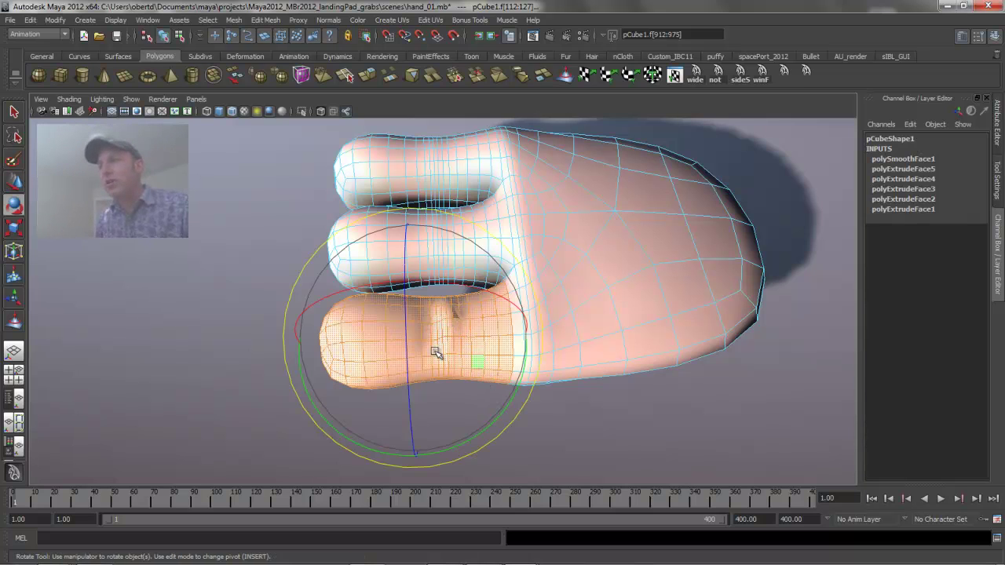
pyautogui.moveTo(437, 353)
pyautogui.keyDown('alt'); pyautogui.mouseDown()
pyautogui.moveTo(439, 362)
pyautogui.moveTo(437, 346)
pyautogui.mouseUp(); pyautogui.keyUp('alt')
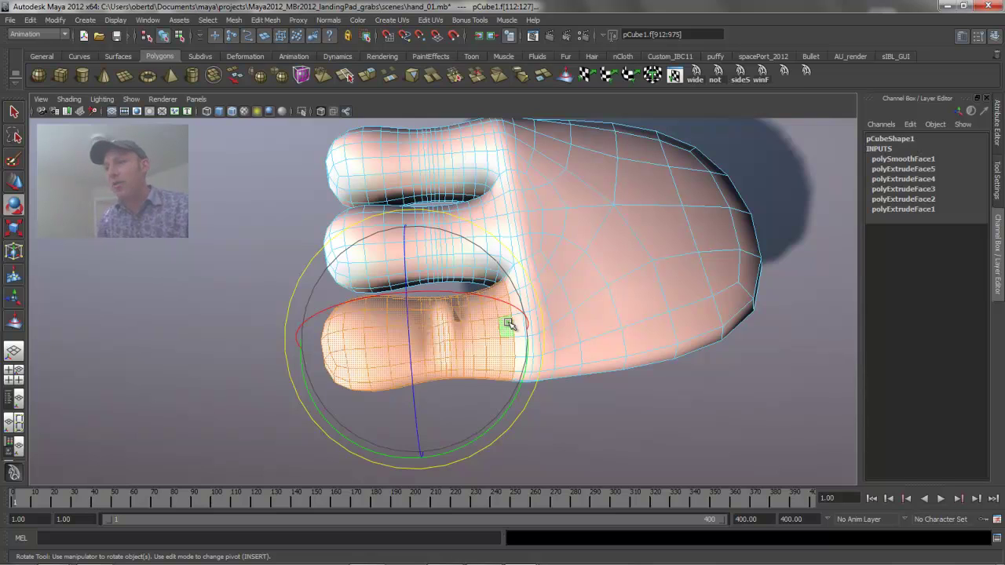
pyautogui.press('Insert')
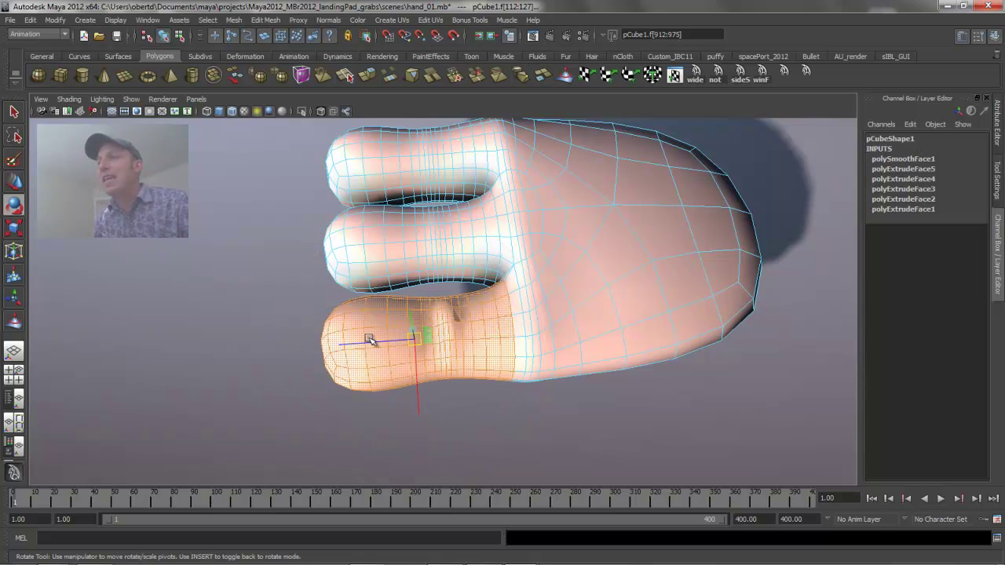
pyautogui.moveTo(351, 343); pyautogui.dragTo(451, 346)
pyautogui.press('Insert')
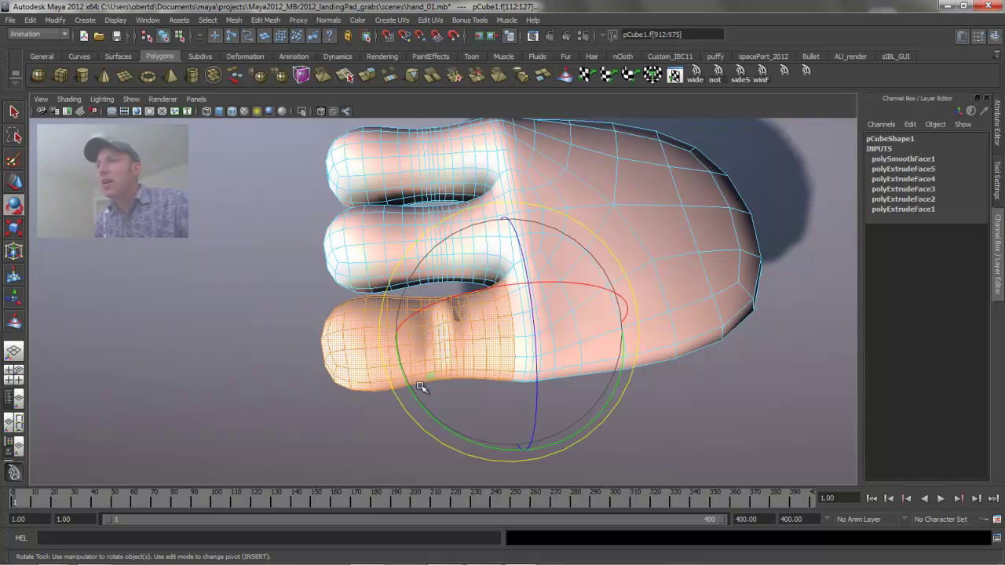
# Rotate the nearest finger outward around its knuckle, and return to object mode with the hand deselected.
pyautogui.moveTo(418, 398); pyautogui.dragTo(445, 411)
pyautogui.press('w')
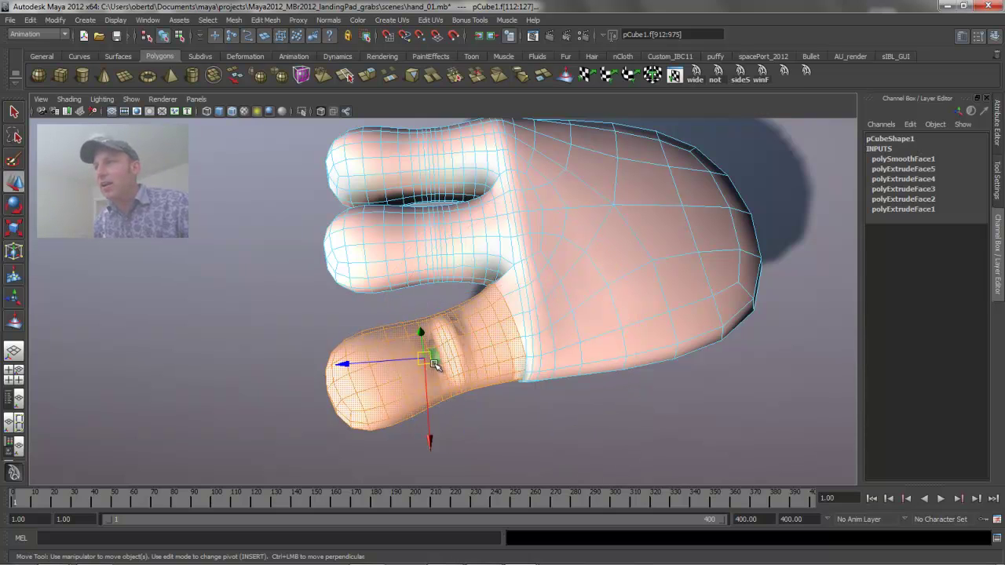
pyautogui.moveTo(422, 359); pyautogui.dragTo(441, 315)
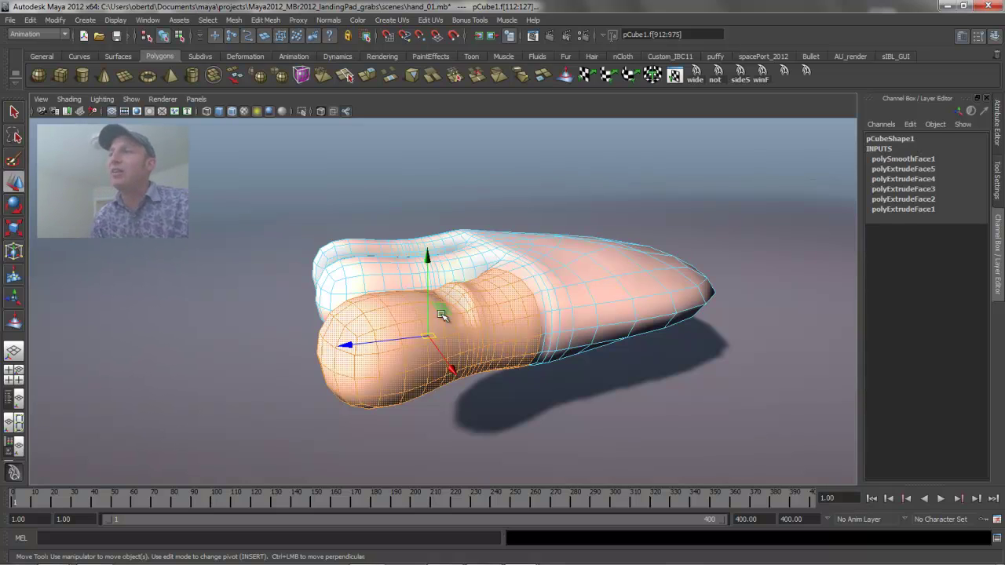
pyautogui.keyDown('alt'); pyautogui.moveTo(475, 294); pyautogui.dragTo(477, 299); pyautogui.keyUp('alt')
pyautogui.rightClick(481, 302)
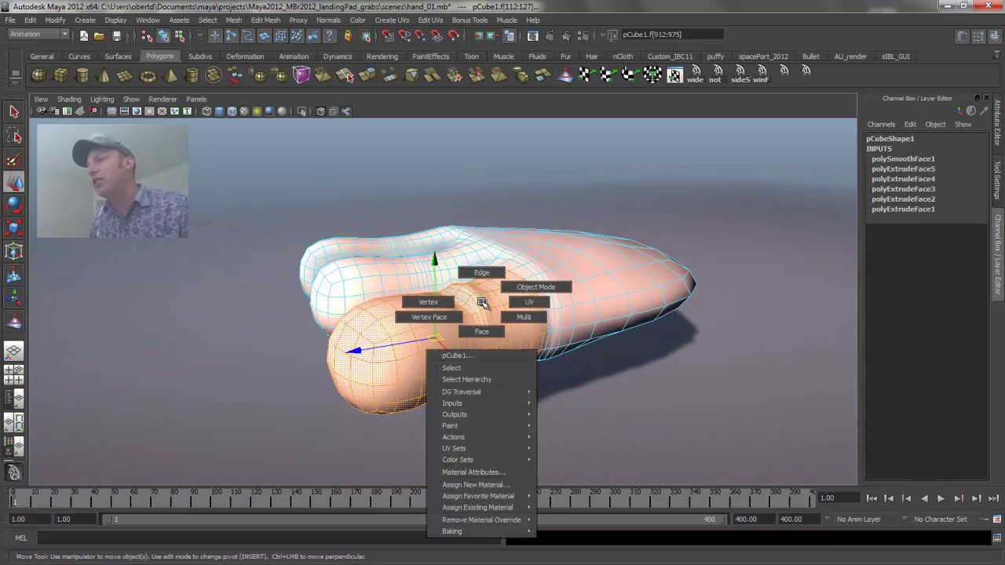
pyautogui.click(558, 252)
pyautogui.click(419, 151)
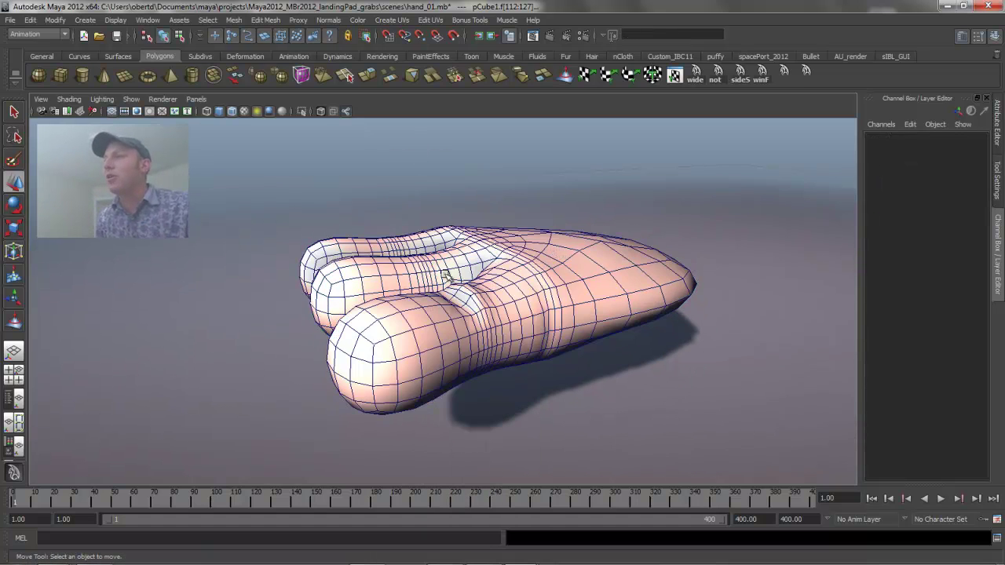
pyautogui.moveTo(449, 280)
pyautogui.keyDown('alt'); pyautogui.mouseDown()
pyautogui.moveTo(439, 288)
pyautogui.moveTo(451, 274)
pyautogui.mouseUp(); pyautogui.keyUp('alt')
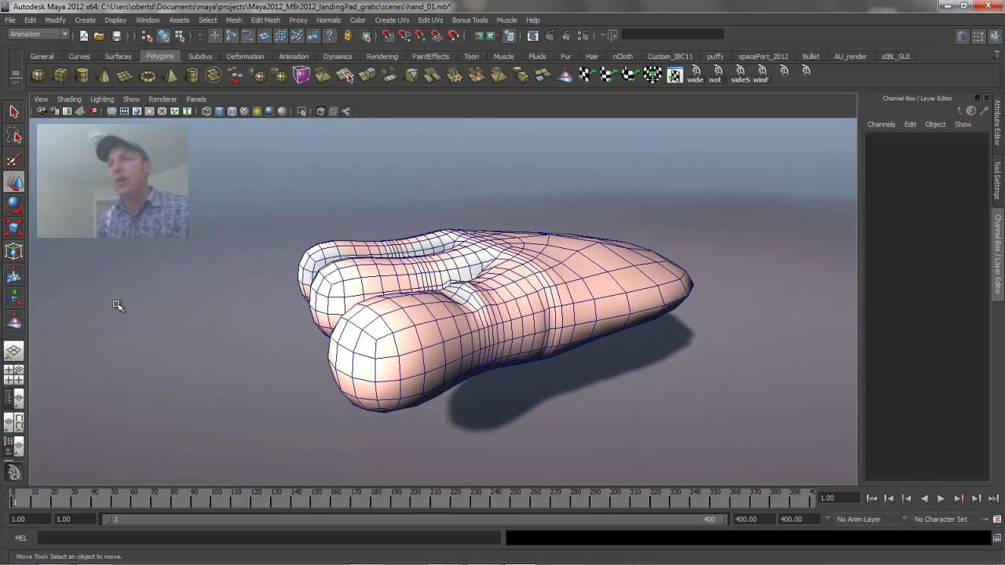
# Select the hand mesh and show the manipulator of its polyExtrudeFace3 history node.
pyautogui.click(486, 288)
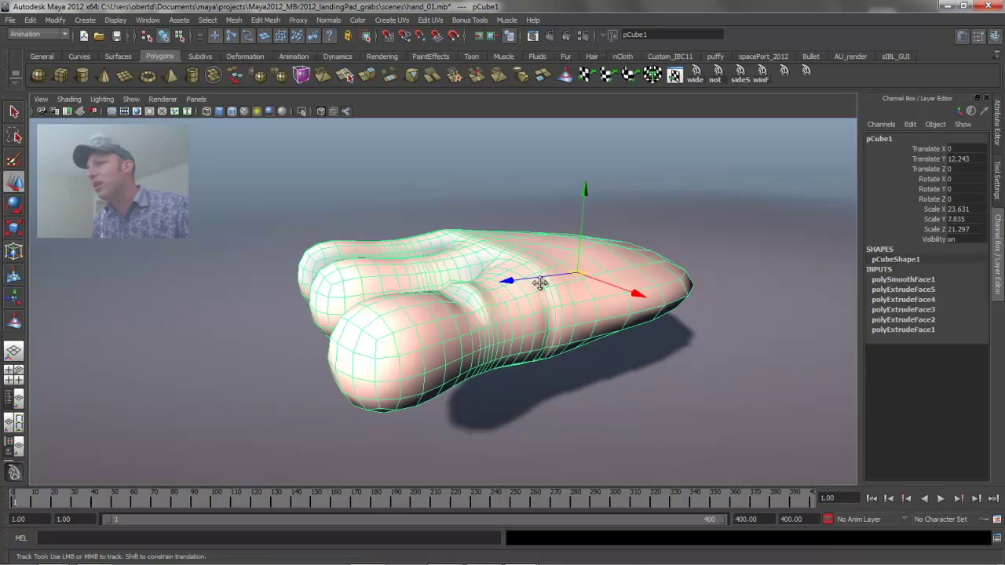
pyautogui.keyDown('alt'); pyautogui.moveTo(532, 276); pyautogui.dragTo(504, 286); pyautogui.keyUp('alt')
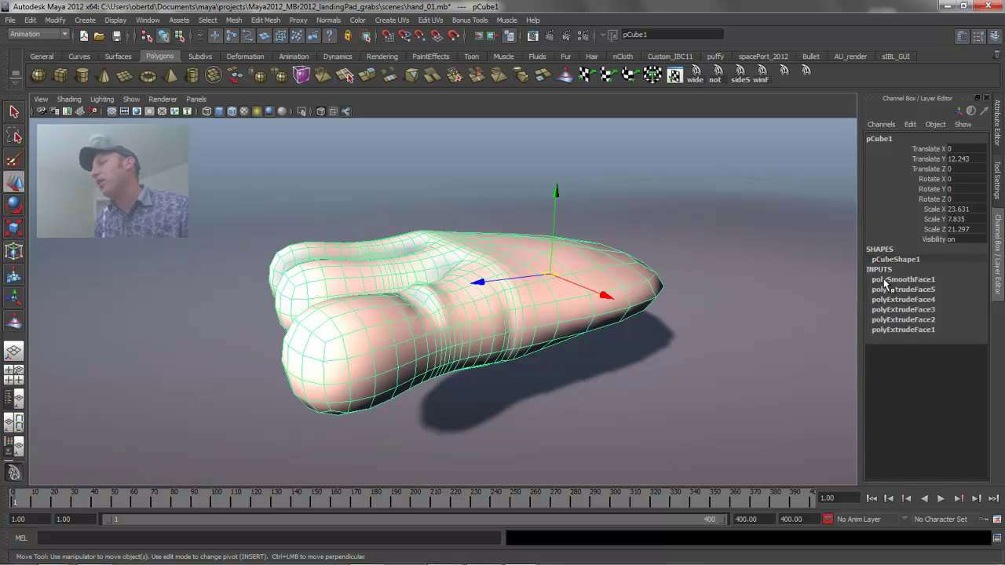
pyautogui.click(903, 310)
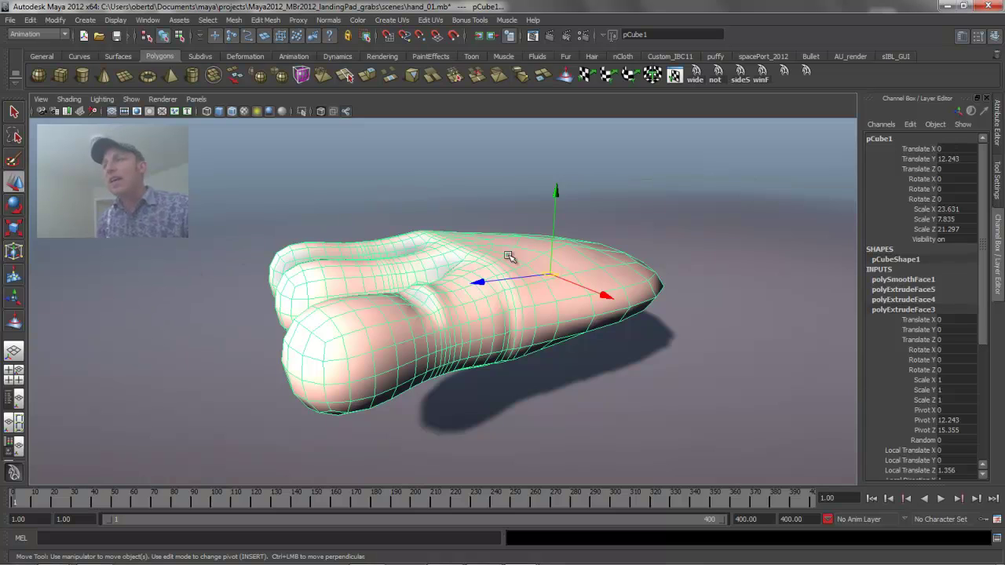
pyautogui.press('t')
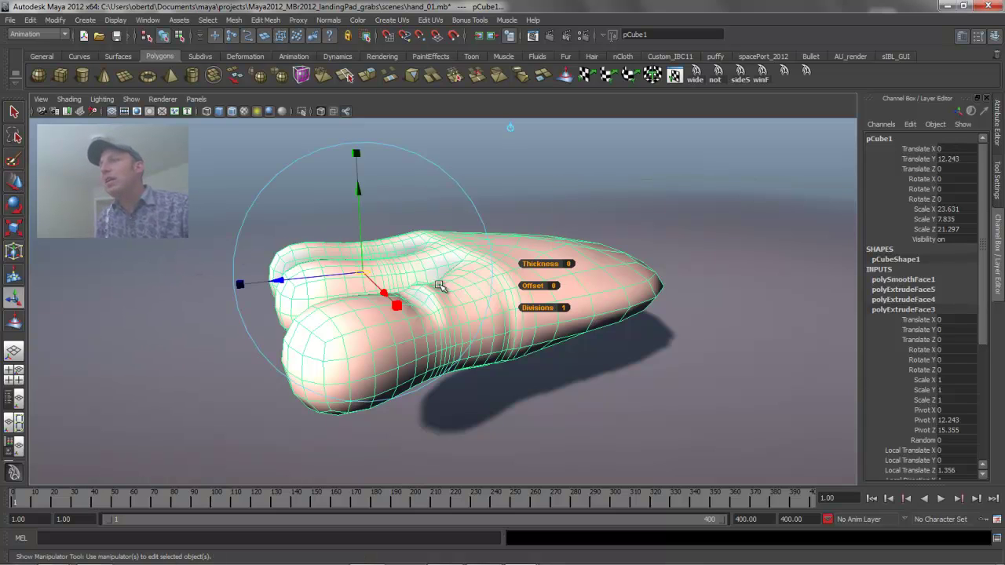
pyautogui.keyDown('alt'); pyautogui.moveTo(439, 286); pyautogui.dragTo(441, 296); pyautogui.keyUp('alt')
# Open the polyExtrudeFace4 history node and examine its extrude manipulator on the fingers.
pyautogui.doubleClick(916, 310)
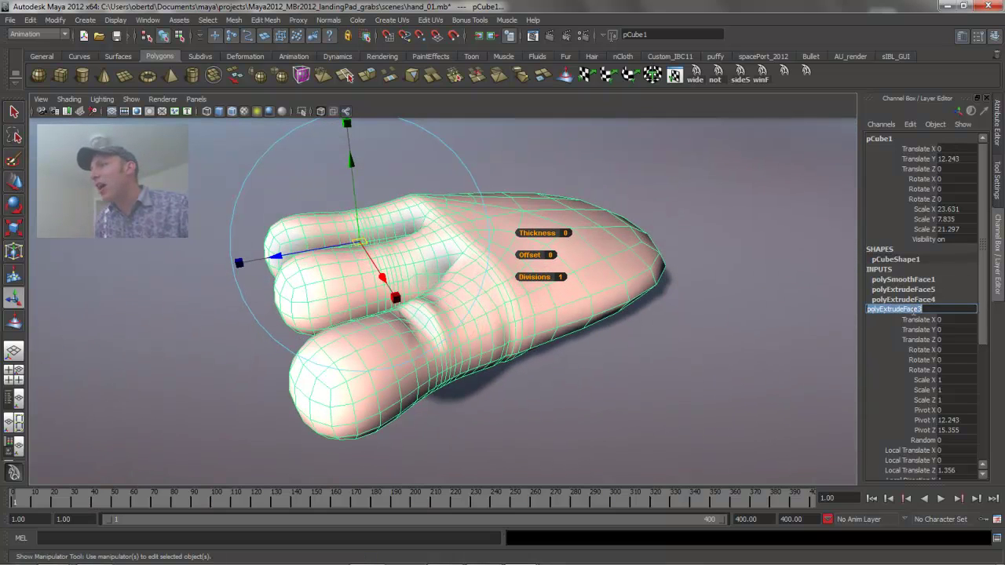
pyautogui.click(903, 300)
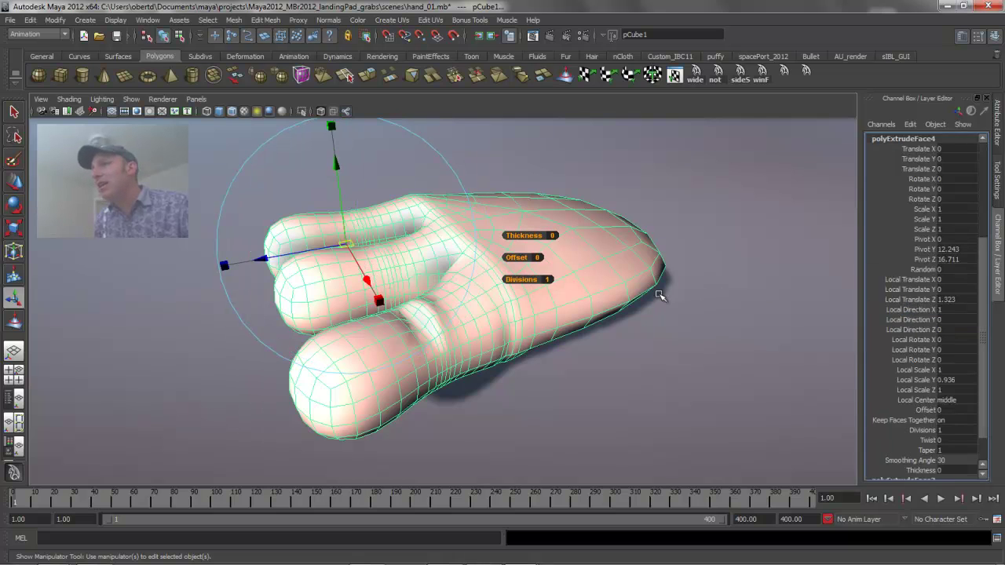
pyautogui.keyDown('alt'); pyautogui.moveTo(657, 287); pyautogui.dragTo(612, 290); pyautogui.keyUp('alt')
pyautogui.moveTo(284, 272)
pyautogui.mouseDown()
pyautogui.moveTo(265, 272)
pyautogui.moveTo(283, 272)
pyautogui.mouseUp()
pyautogui.moveTo(986, 323); pyautogui.dragTo(985, 222)
# Reduce the Local Scale Y of polyExtrudeFace5 to about 1.306 with its manipulator, and deselect the hand in object mode.
pyautogui.click(898, 280)
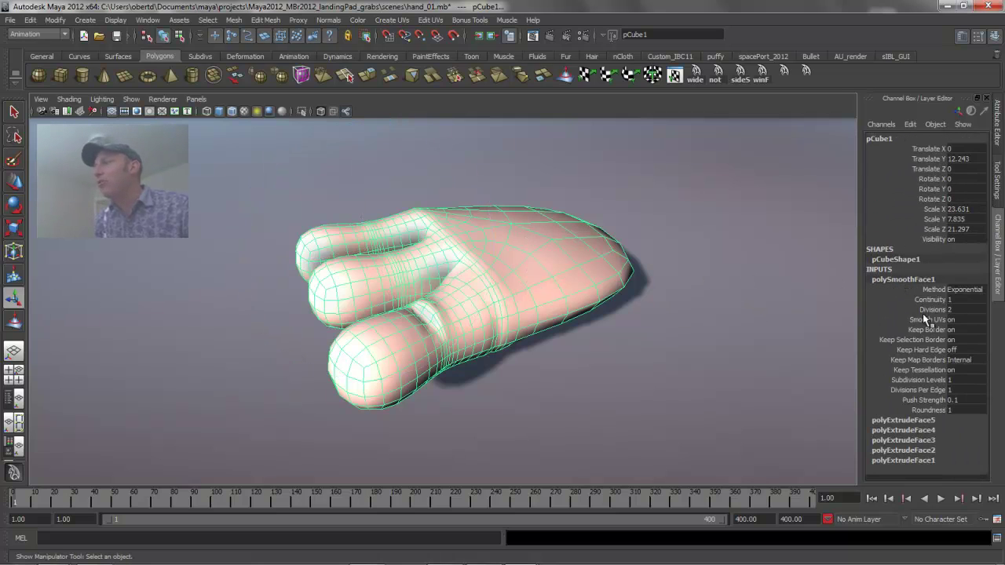
pyautogui.click(903, 419)
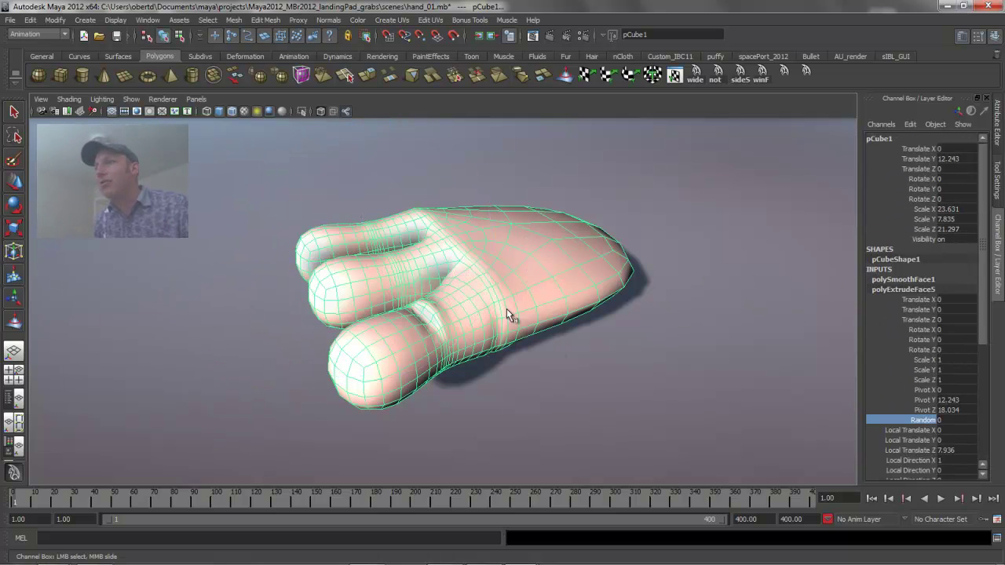
pyautogui.moveTo(984, 310); pyautogui.dragTo(981, 403)
pyautogui.keyDown('alt'); pyautogui.moveTo(370, 287); pyautogui.dragTo(379, 288); pyautogui.keyUp('alt')
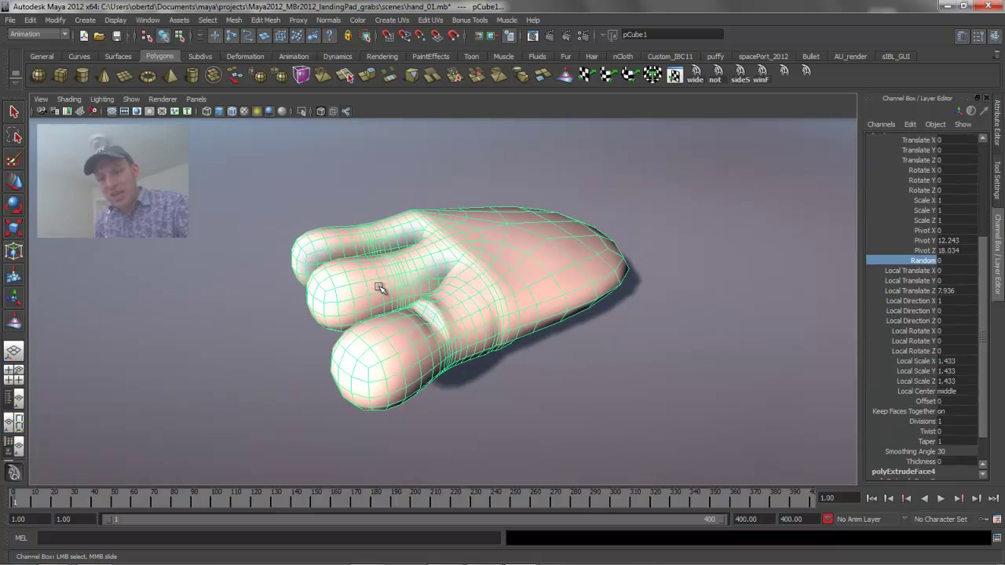
pyautogui.press('t')
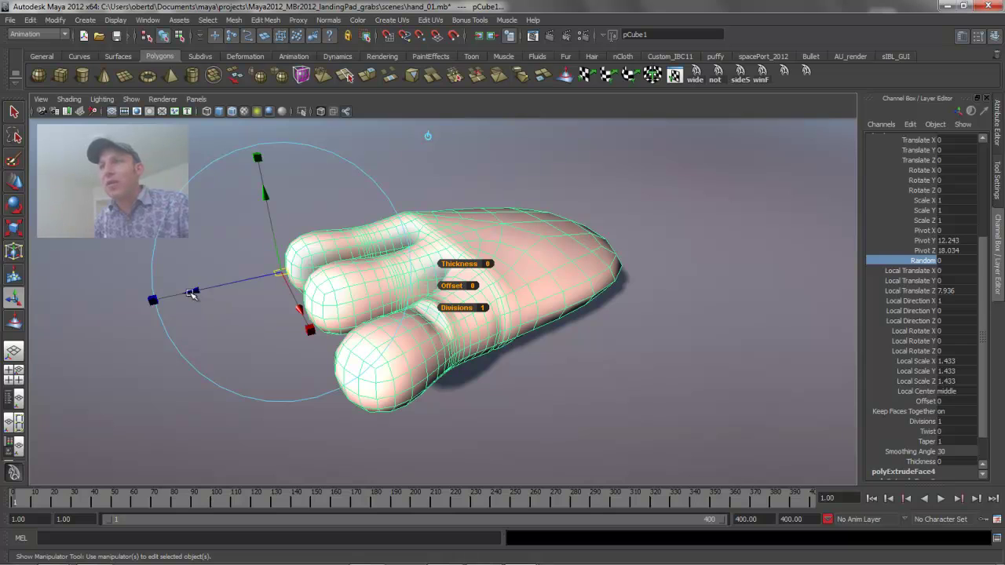
pyautogui.moveTo(260, 157); pyautogui.dragTo(259, 171)
pyautogui.keyDown('alt'); pyautogui.moveTo(539, 354); pyautogui.dragTo(496, 361); pyautogui.keyUp('alt')
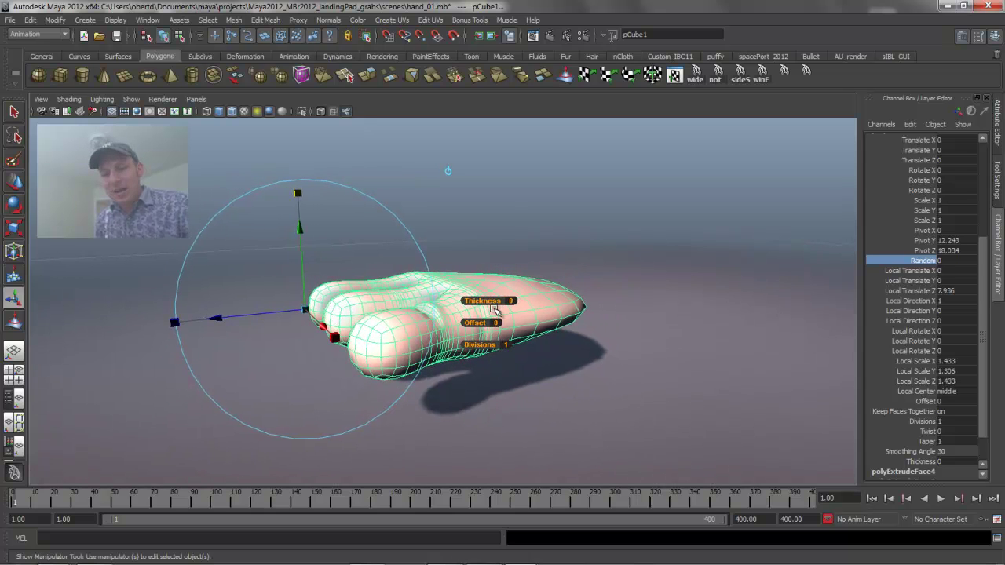
pyautogui.press('w')
pyautogui.moveTo(548, 289); pyautogui.dragTo(594, 272, button='right')
pyautogui.click(553, 199)
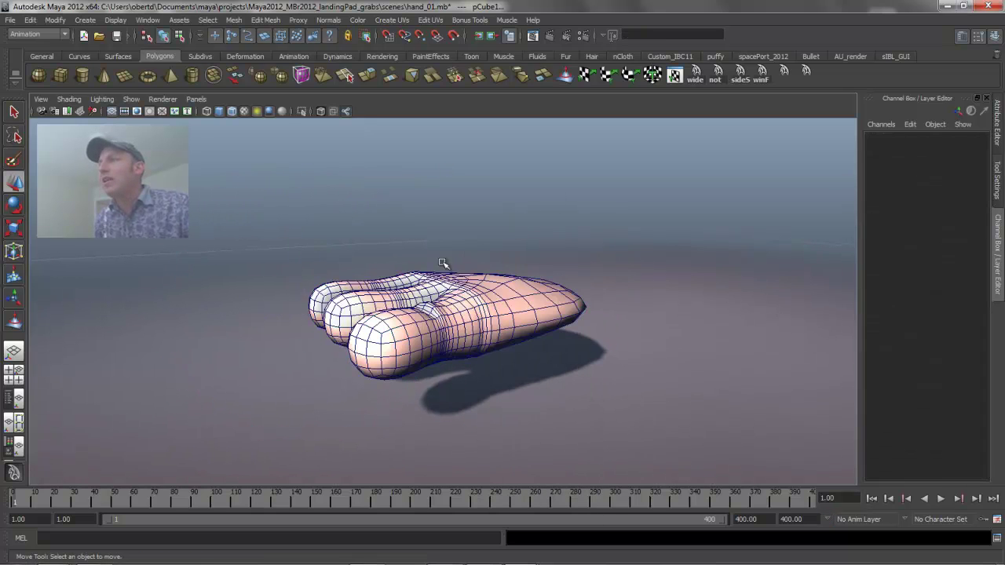
# Select the spotlight above the hand and show its light manipulators.
pyautogui.keyDown('alt'); pyautogui.moveTo(442, 263); pyautogui.dragTo(465, 281); pyautogui.keyUp('alt')
pyautogui.press('space')
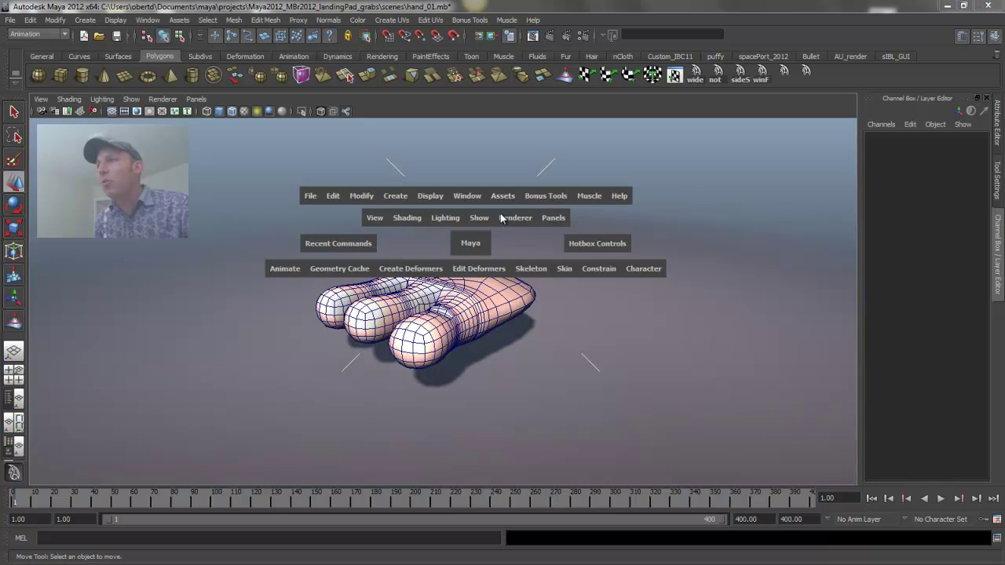
pyautogui.moveTo(468, 221); pyautogui.dragTo(481, 248)
pyautogui.keyDown('alt'); pyautogui.moveTo(533, 307); pyautogui.dragTo(421, 298, button='right'); pyautogui.keyUp('alt')
pyautogui.keyDown('alt'); pyautogui.moveTo(422, 299); pyautogui.dragTo(310, 338, button='middle'); pyautogui.keyUp('alt')
pyautogui.keyDown('alt'); pyautogui.moveTo(497, 319); pyautogui.dragTo(429, 297); pyautogui.keyUp('alt')
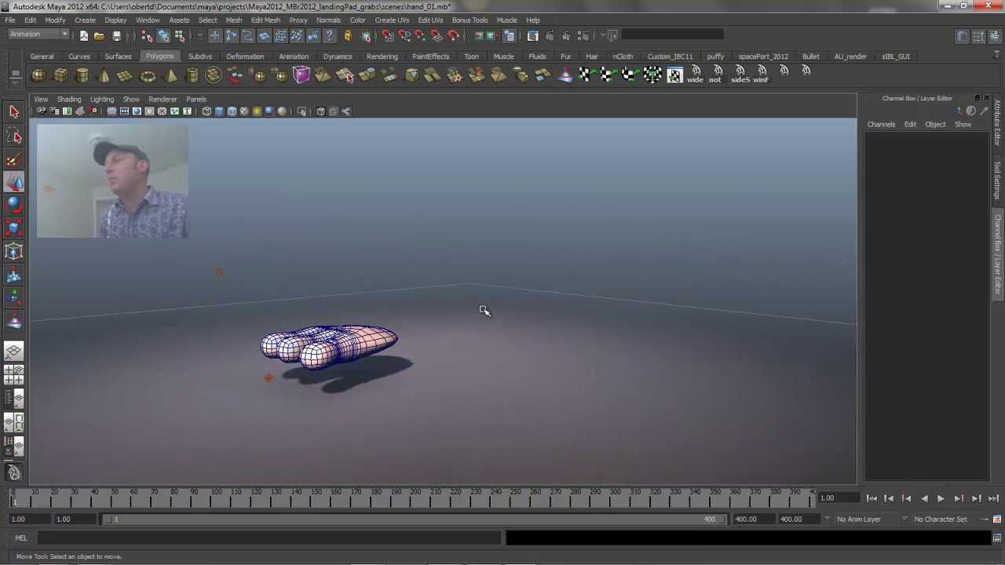
pyautogui.keyDown('alt'); pyautogui.moveTo(485, 310); pyautogui.dragTo(207, 284, button='right'); pyautogui.keyUp('alt')
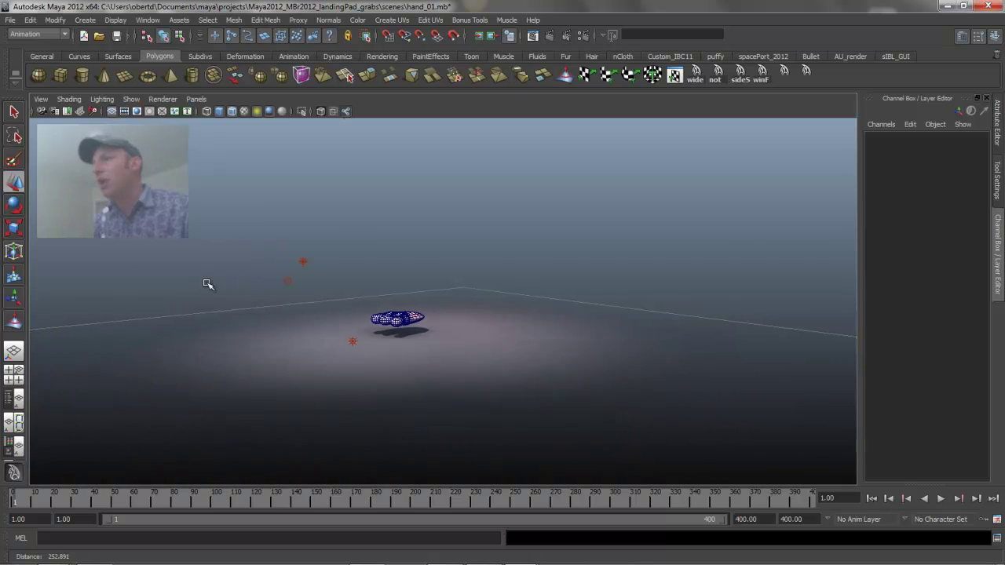
pyautogui.keyDown('alt'); pyautogui.moveTo(207, 284); pyautogui.dragTo(431, 223); pyautogui.keyUp('alt')
pyautogui.click(372, 160)
pyautogui.moveTo(431, 222)
pyautogui.keyDown('alt'); pyautogui.mouseDown(button='right')
pyautogui.moveTo(588, 224)
pyautogui.moveTo(429, 227)
pyautogui.mouseUp(button='right'); pyautogui.keyUp('alt')
pyautogui.keyDown('alt'); pyautogui.moveTo(448, 260); pyautogui.dragTo(441, 271, button='middle'); pyautogui.keyUp('alt')
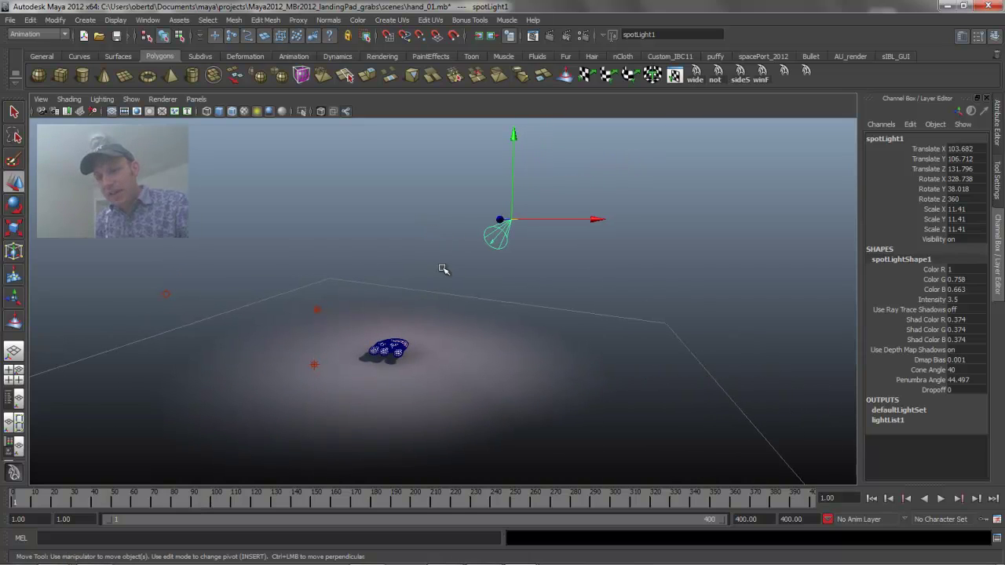
pyautogui.press('t')
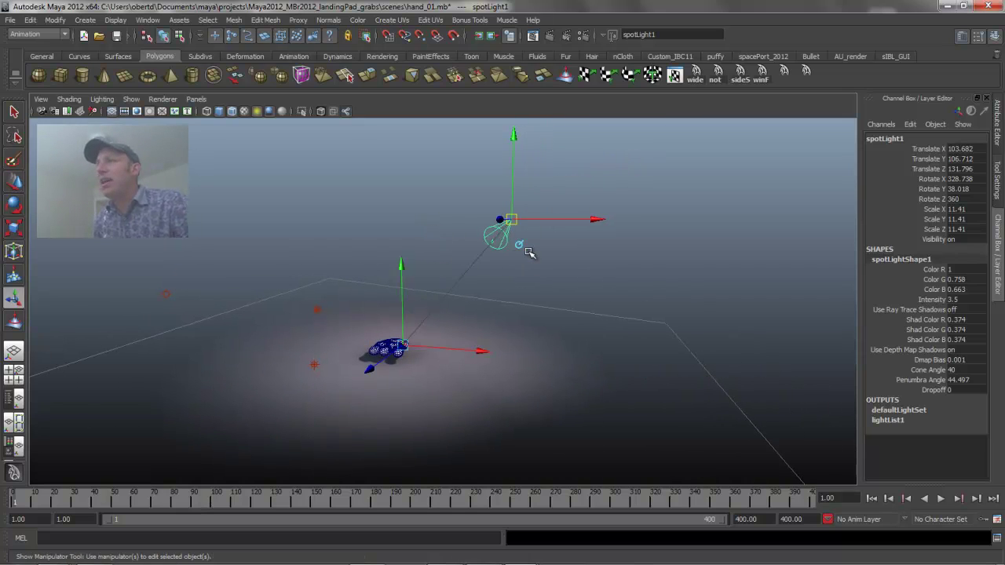
# Adjust the spotlight's aim point near the hand and shift its origin to about X 103.126, Z 131.936.
pyautogui.moveTo(422, 306)
pyautogui.keyDown('alt'); pyautogui.mouseDown()
pyautogui.moveTo(408, 293)
pyautogui.moveTo(416, 306)
pyautogui.mouseUp(); pyautogui.keyUp('alt')
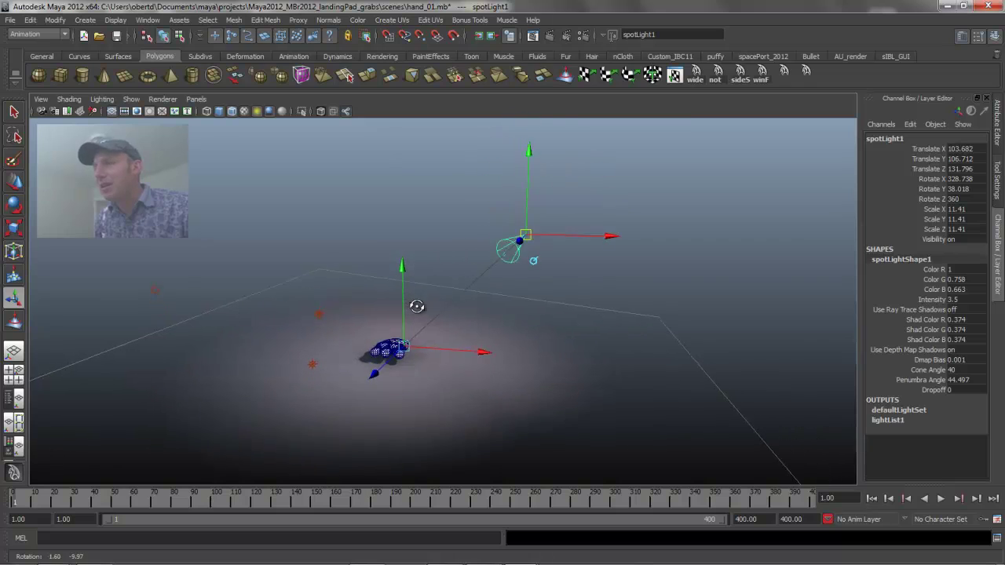
pyautogui.keyDown('alt'); pyautogui.moveTo(417, 306); pyautogui.dragTo(493, 298, button='right'); pyautogui.keyUp('alt')
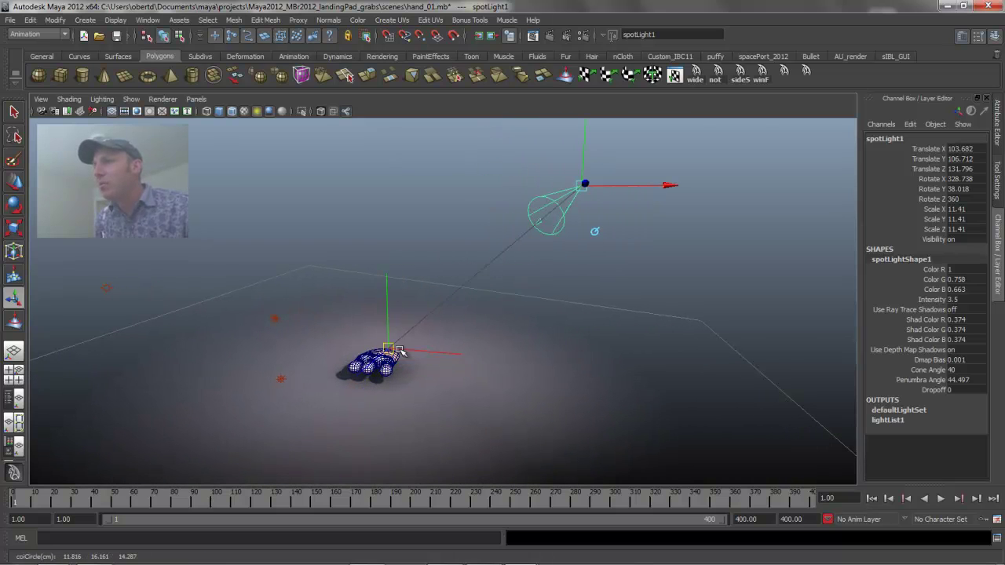
pyautogui.moveTo(585, 185); pyautogui.dragTo(578, 188)
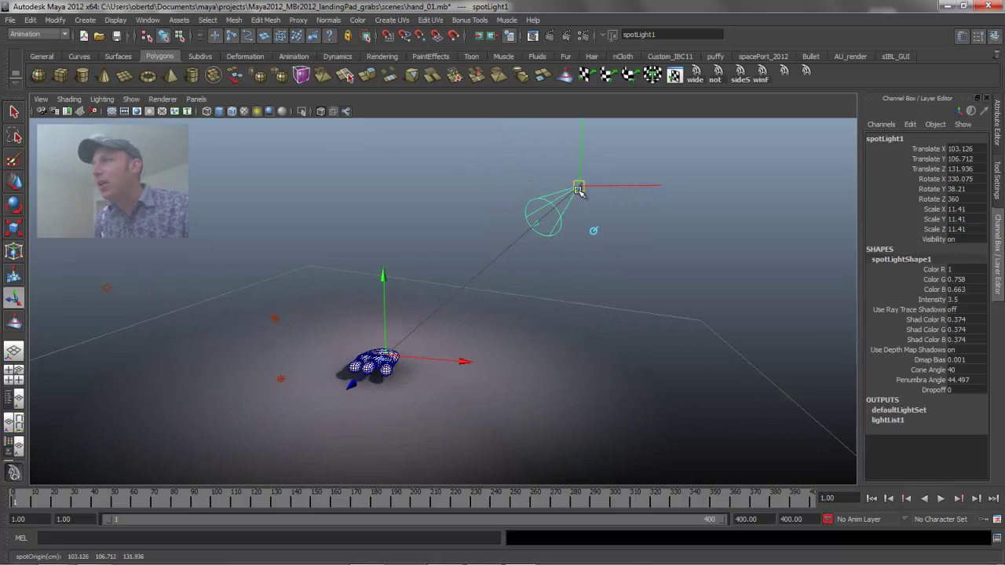
# Narrow the spotlight's cone angle to about 28.619 and penumbra angle to about 24.502, and cycle through its remaining manipulators.
pyautogui.click(594, 231)
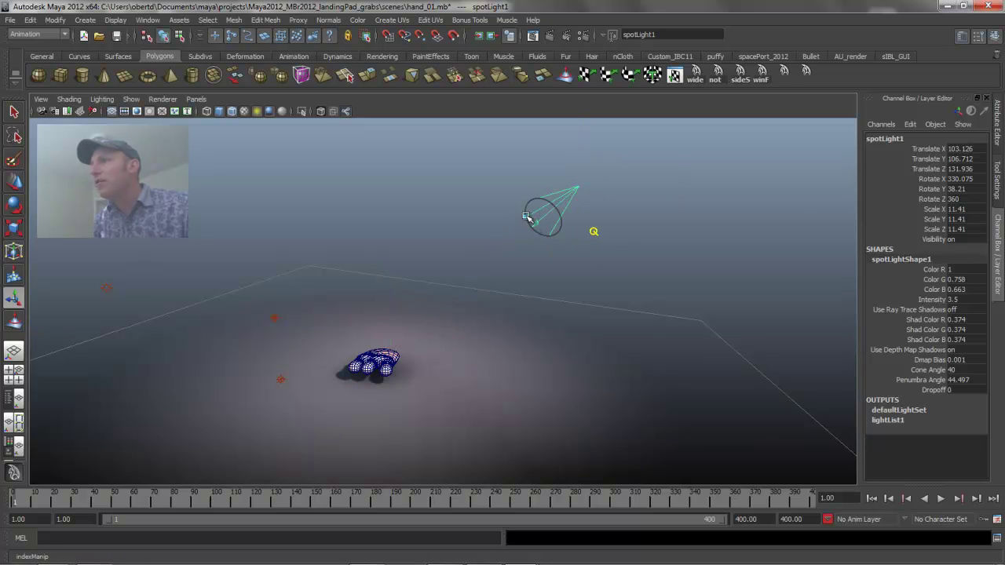
pyautogui.moveTo(526, 218)
pyautogui.mouseDown()
pyautogui.moveTo(545, 217)
pyautogui.moveTo(515, 220)
pyautogui.moveTo(542, 222)
pyautogui.moveTo(521, 211)
pyautogui.mouseUp()
pyautogui.click(594, 232)
pyautogui.click(594, 231)
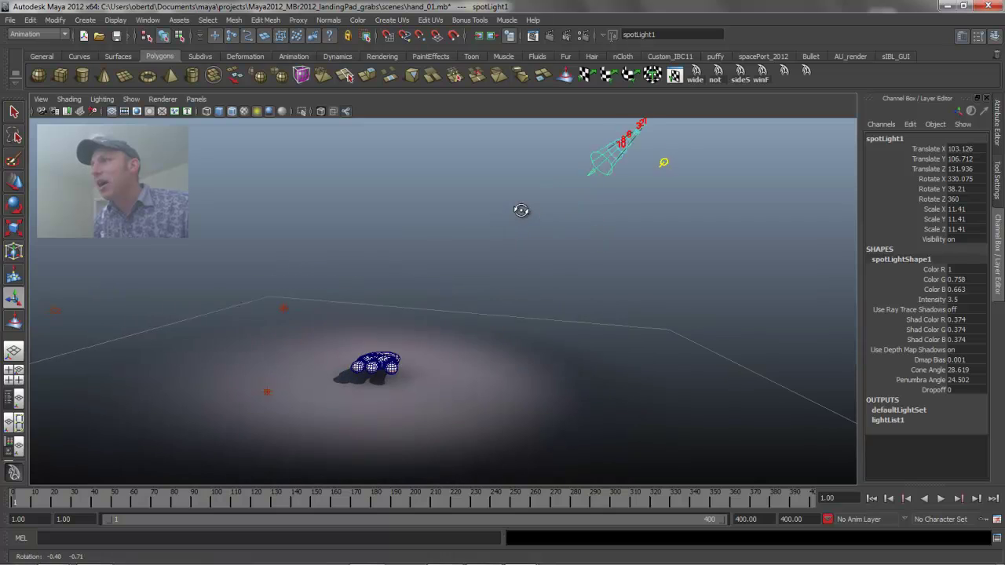
pyautogui.keyDown('alt'); pyautogui.moveTo(589, 216); pyautogui.dragTo(571, 236, button='middle'); pyautogui.keyUp('alt')
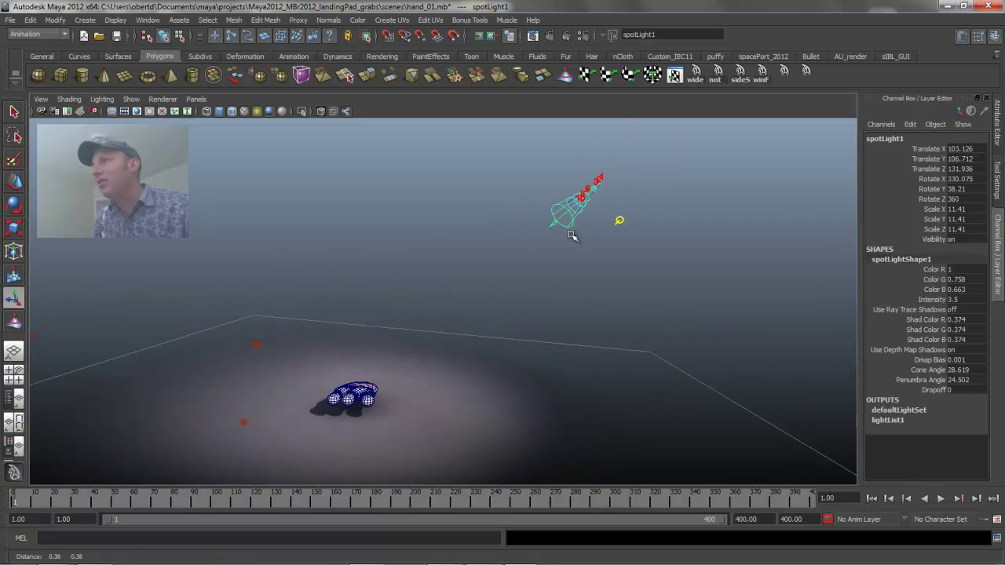
pyautogui.click(614, 225)
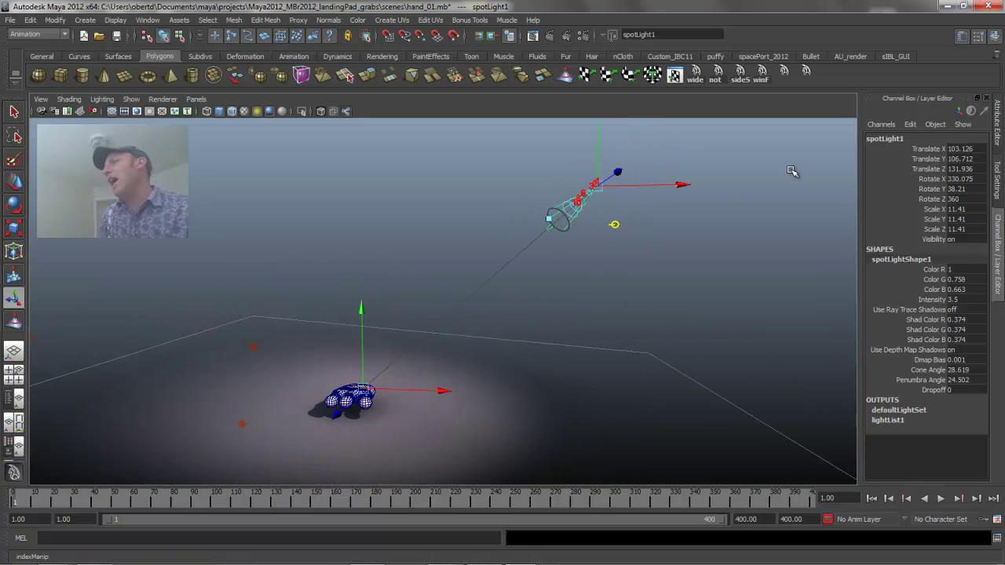
pyautogui.click(614, 225)
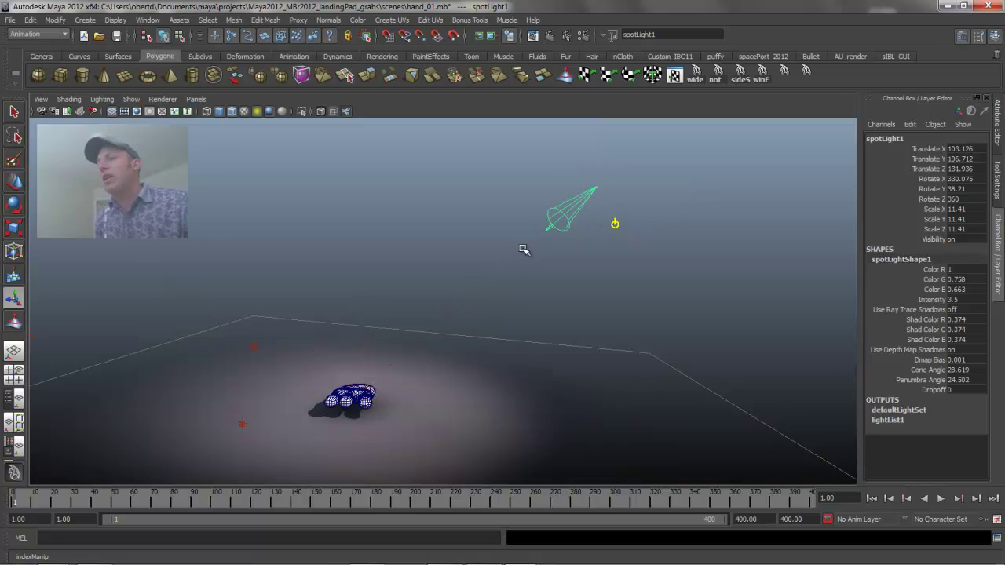
# Examine the hand up close from several angles under the adjusted spotlight.
pyautogui.keyDown('alt'); pyautogui.moveTo(474, 317); pyautogui.dragTo(420, 303); pyautogui.keyUp('alt')
pyautogui.keyDown('alt'); pyautogui.moveTo(420, 303); pyautogui.dragTo(482, 240, button='middle'); pyautogui.keyUp('alt')
pyautogui.keyDown('alt'); pyautogui.moveTo(348, 265); pyautogui.dragTo(691, 276, button='right'); pyautogui.keyUp('alt')
pyautogui.keyDown('alt'); pyautogui.moveTo(504, 302); pyautogui.dragTo(509, 266); pyautogui.keyUp('alt')
pyautogui.keyDown('alt'); pyautogui.moveTo(509, 267); pyautogui.dragTo(617, 291, button='right'); pyautogui.keyUp('alt')
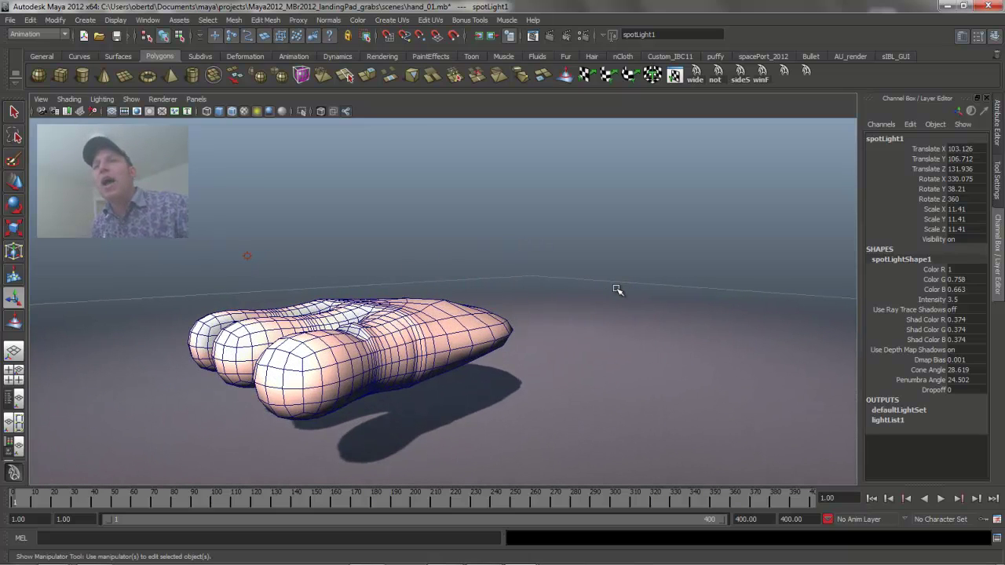
pyautogui.keyDown('alt'); pyautogui.moveTo(474, 348); pyautogui.dragTo(459, 334); pyautogui.keyUp('alt')
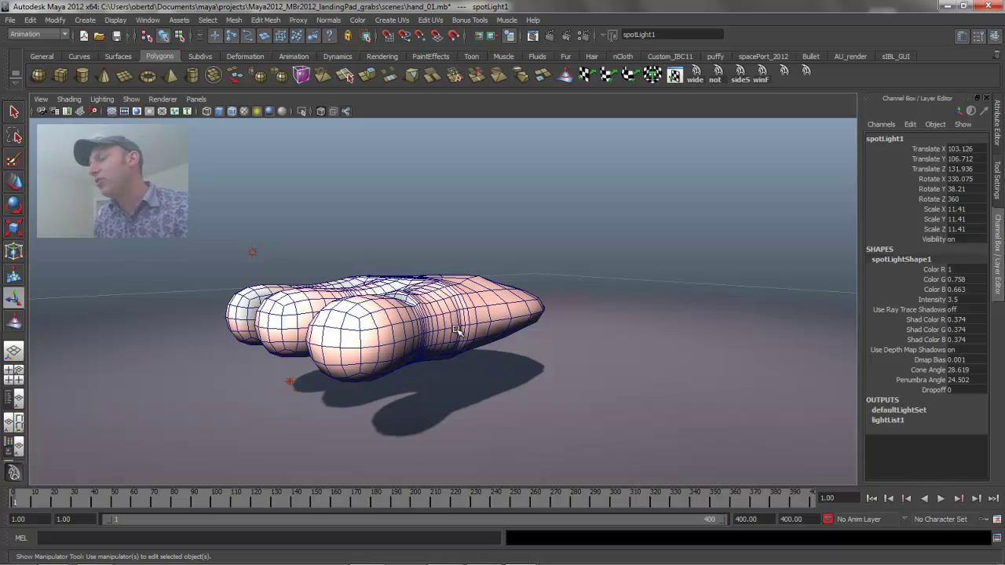
pyautogui.keyDown('alt'); pyautogui.moveTo(456, 330); pyautogui.dragTo(501, 312); pyautogui.keyUp('alt')
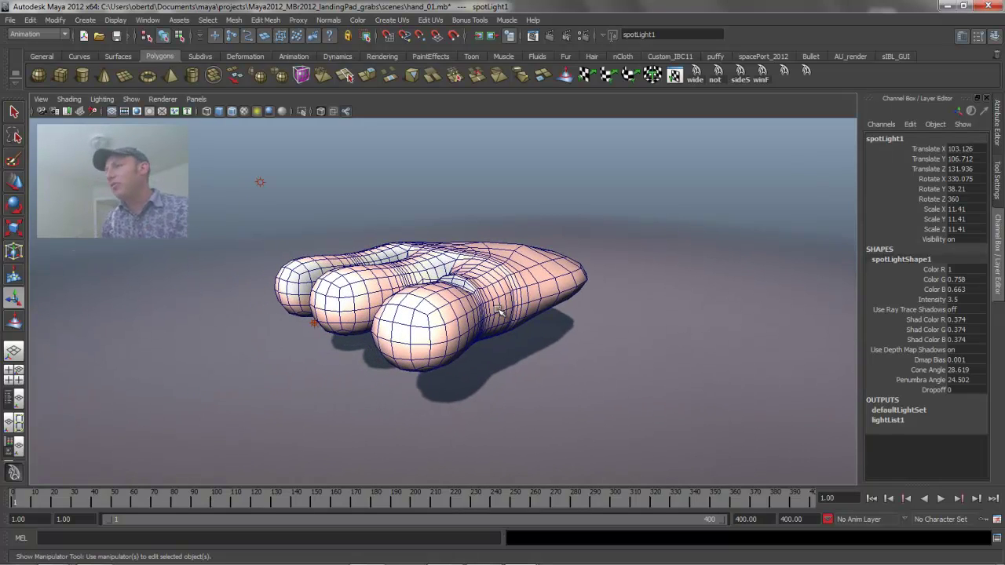